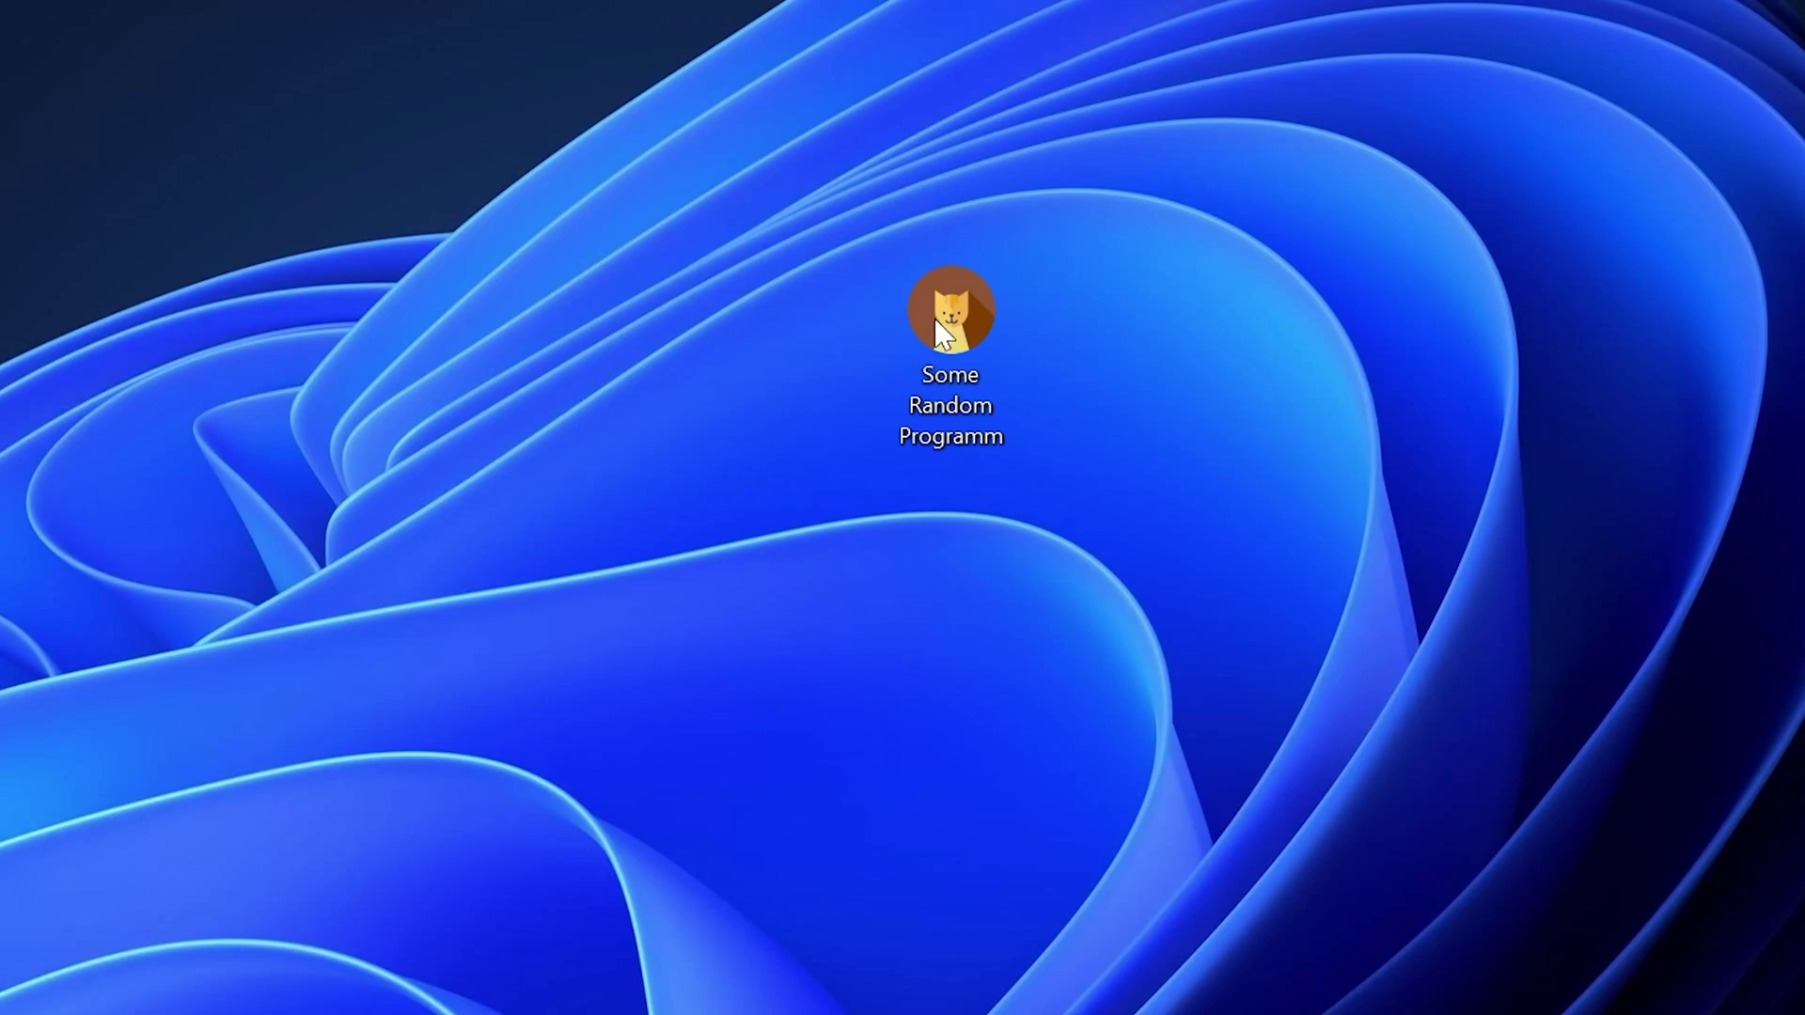
# Launch Some Random Programm from the desktop and note its missing DLL system error
pyautogui.doubleClick(973, 314)
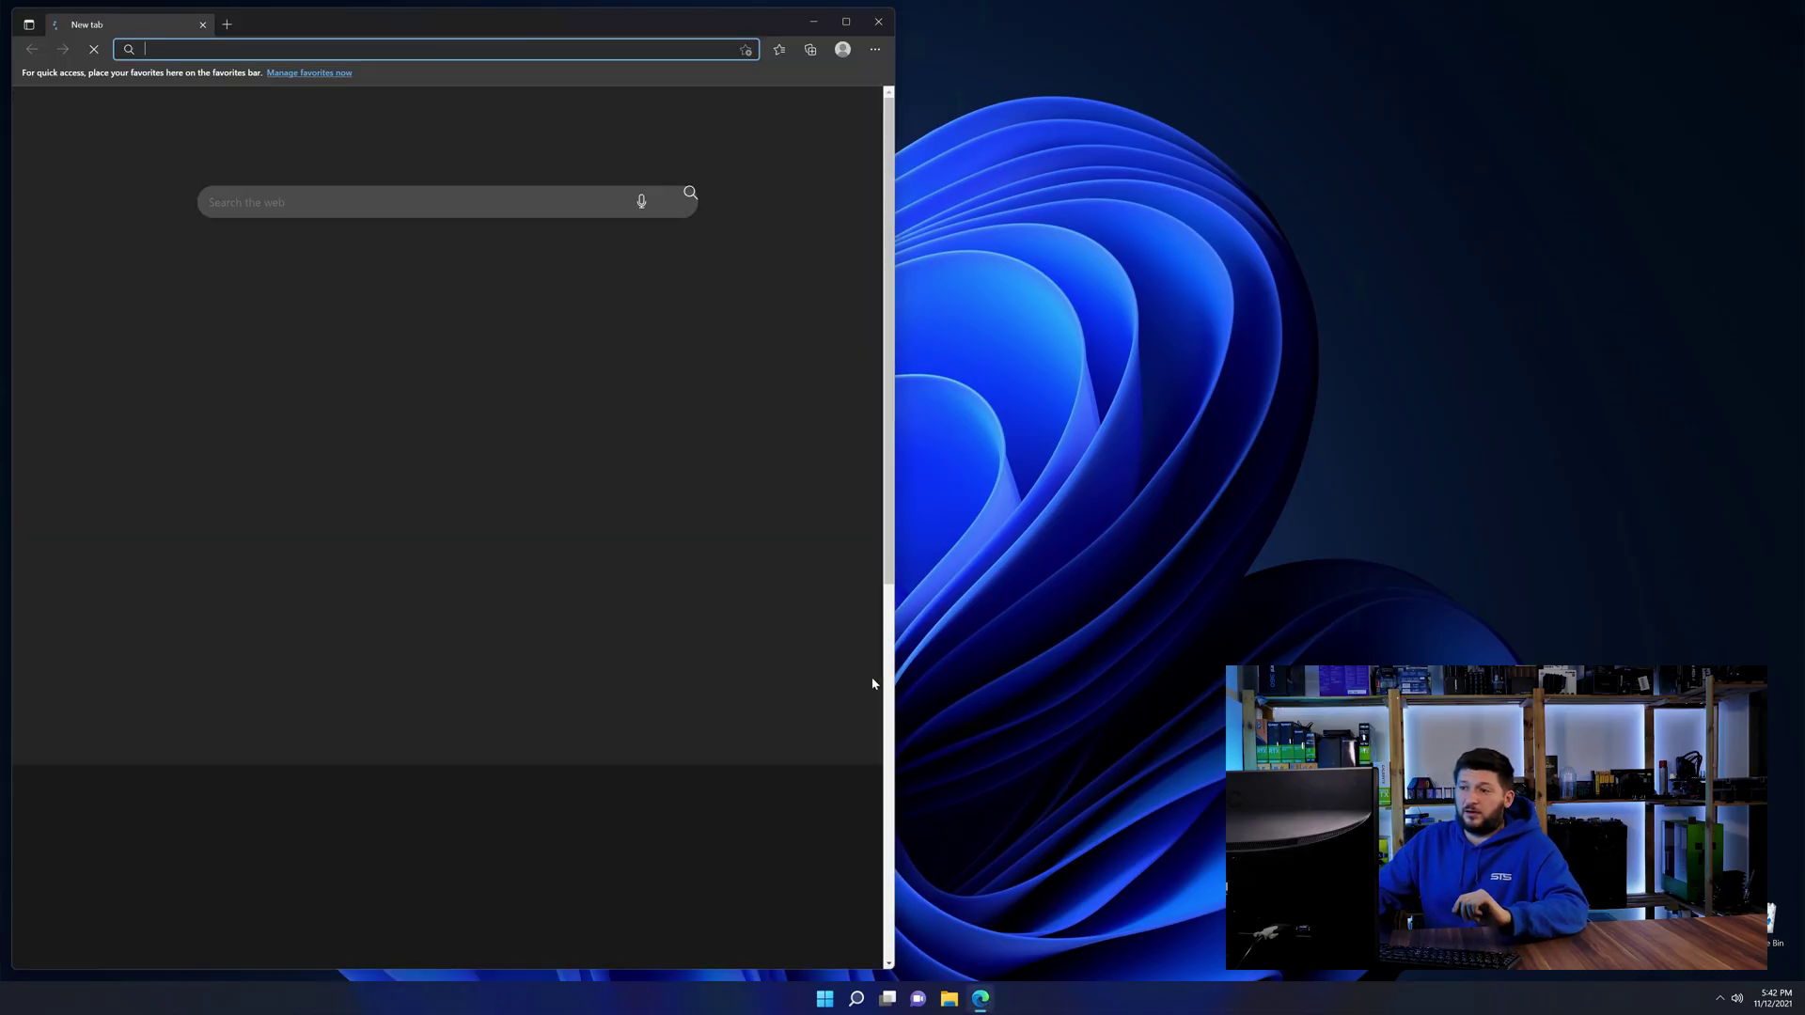
# Load sts-tutorial.com's msvcp120.dll page and download the 32-bit and 64-bit zips
pyautogui.write('https://www.sts-tutorial.com/download/msvcp120')
pyautogui.press('Return')
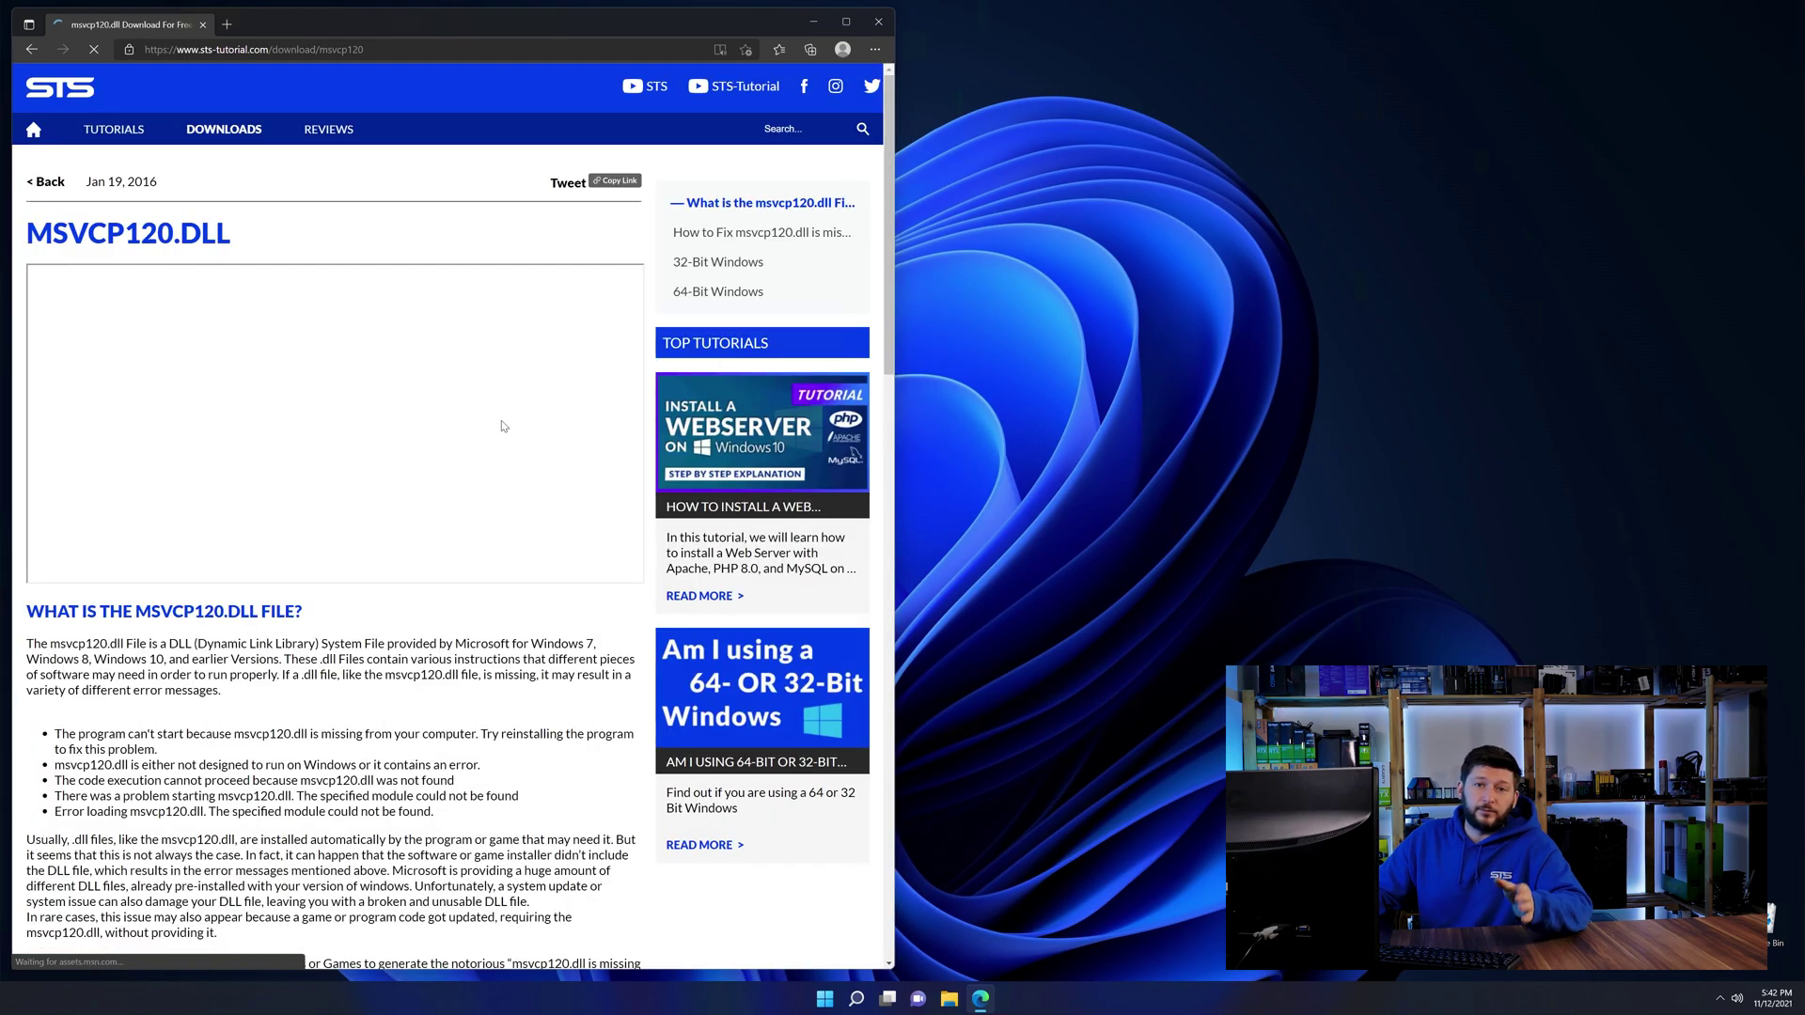
pyautogui.scroll(-4, 400, 492)
pyautogui.scroll(-3, 398, 492)
pyautogui.scroll(-5, 400, 492)
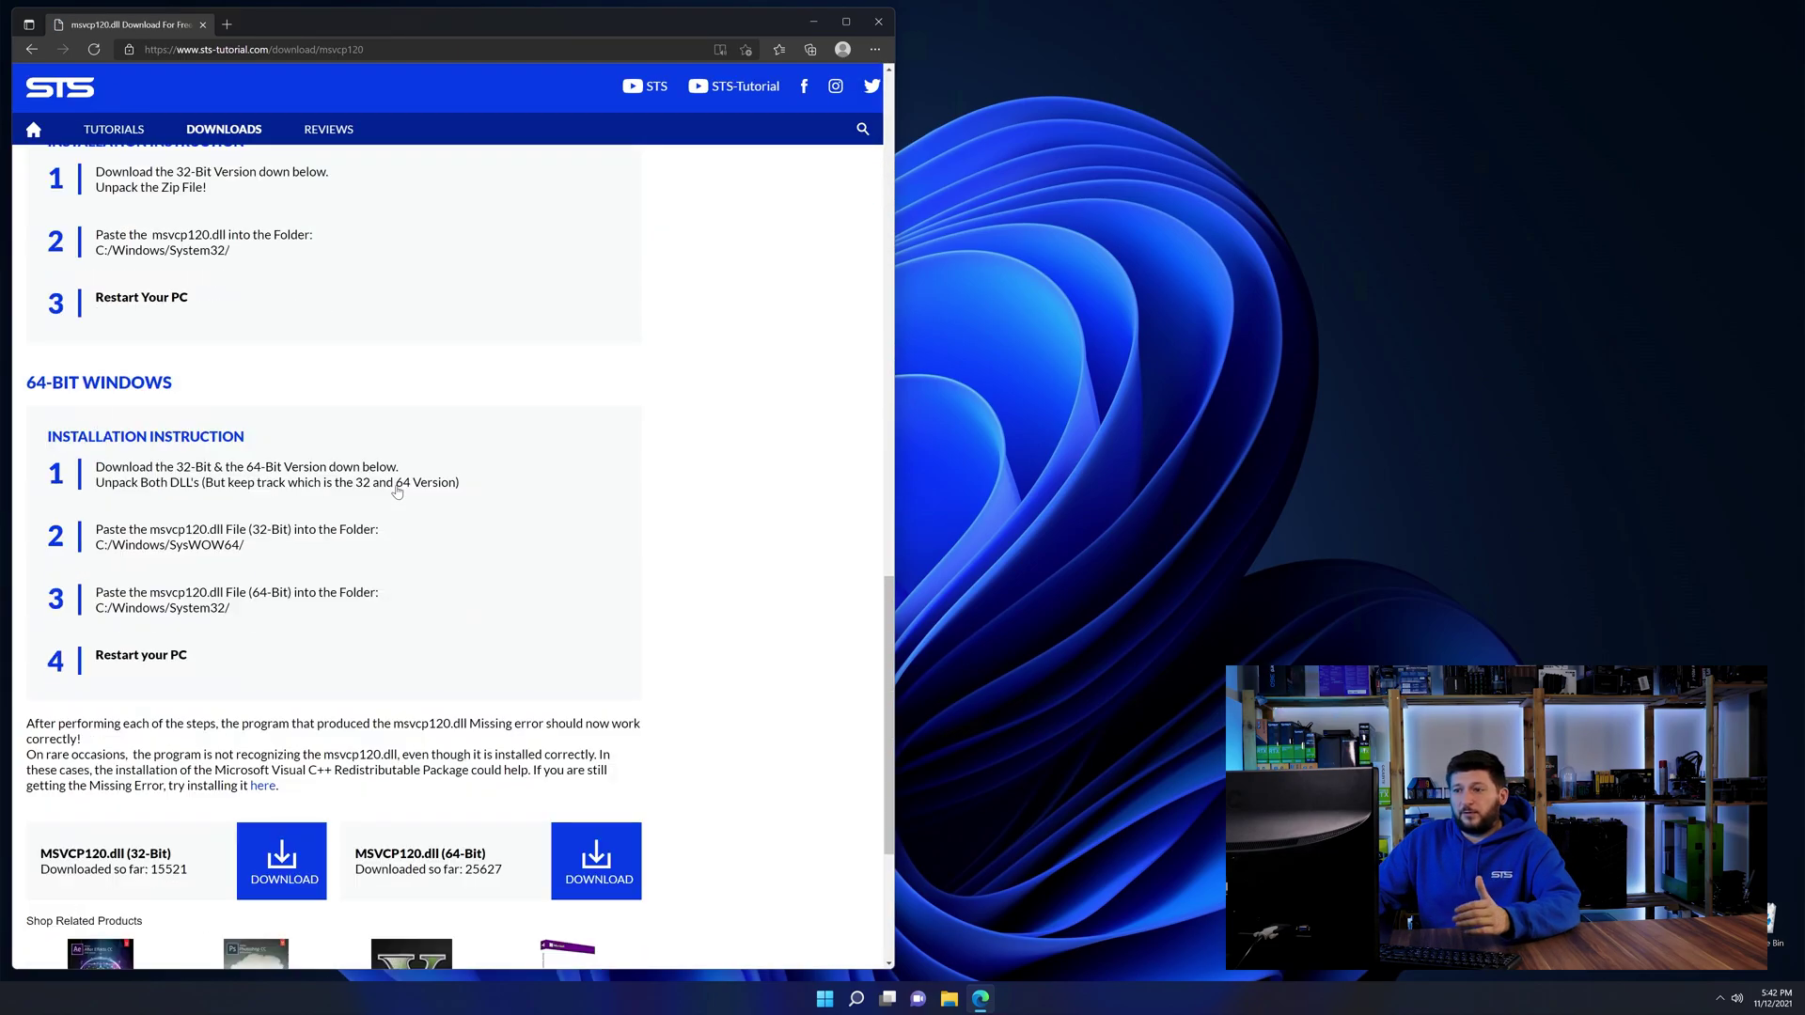
pyautogui.scroll(-2, 400, 493)
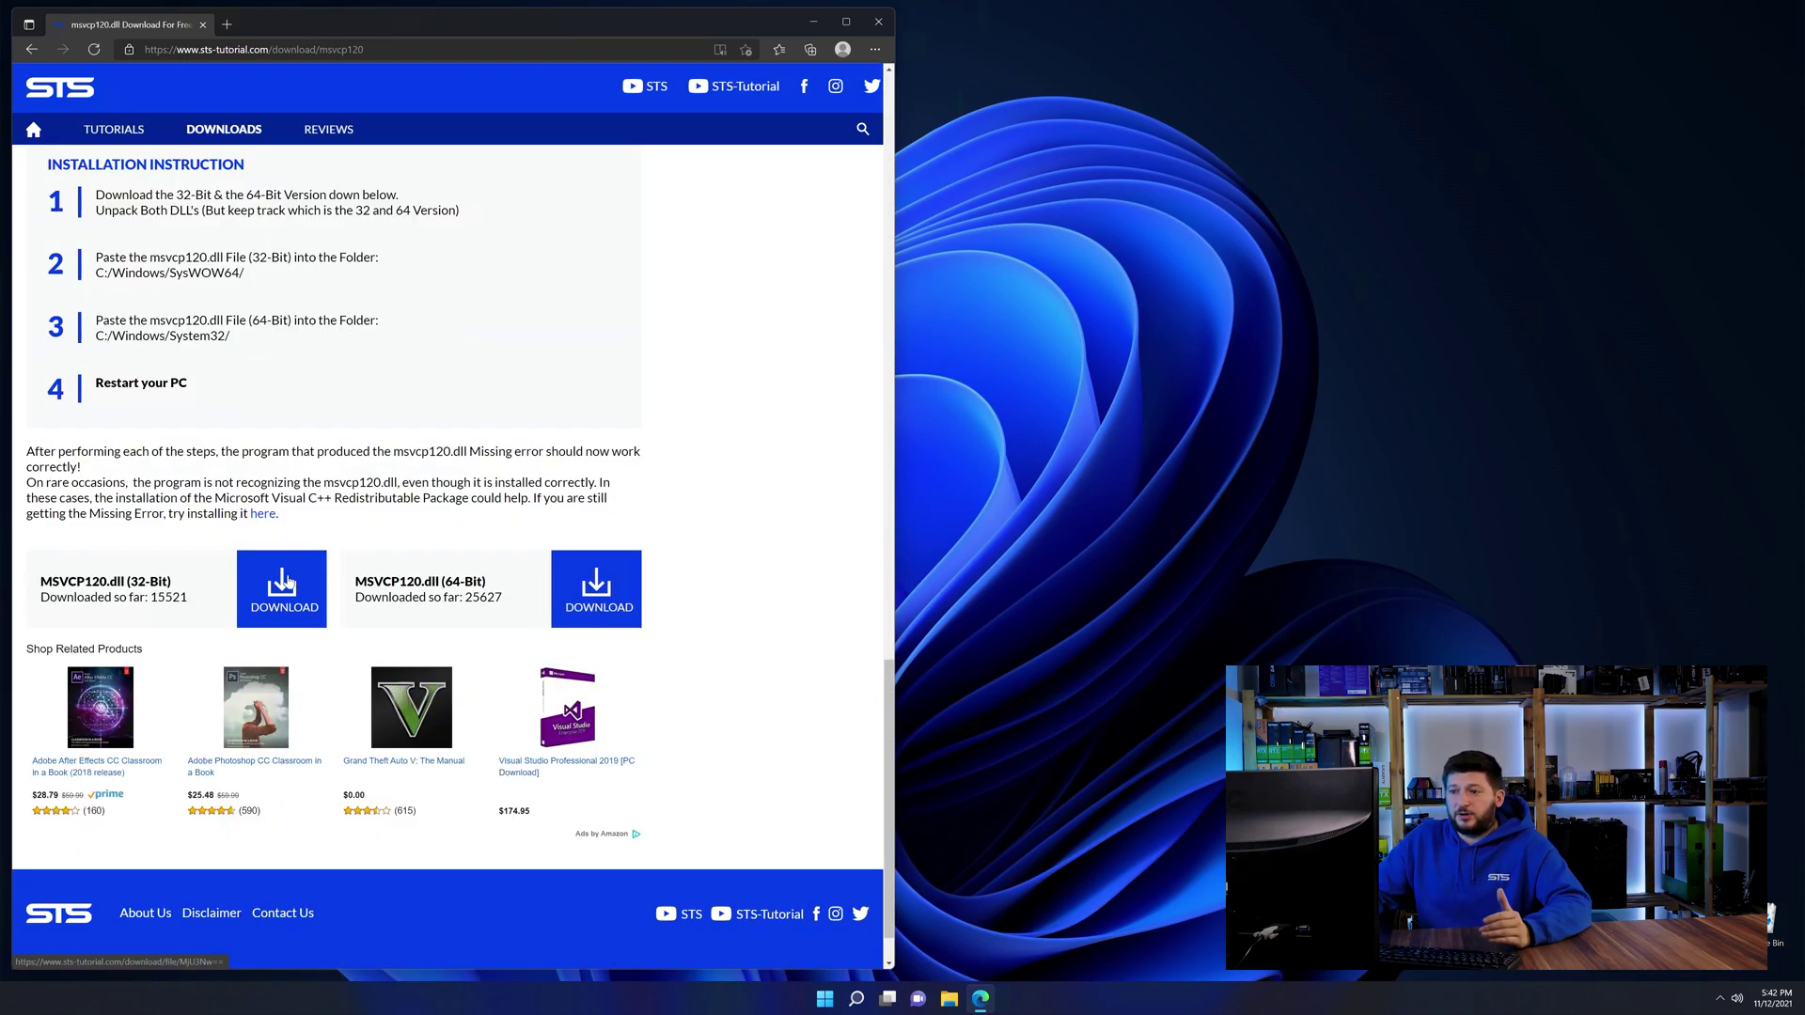
pyautogui.click(556, 585)
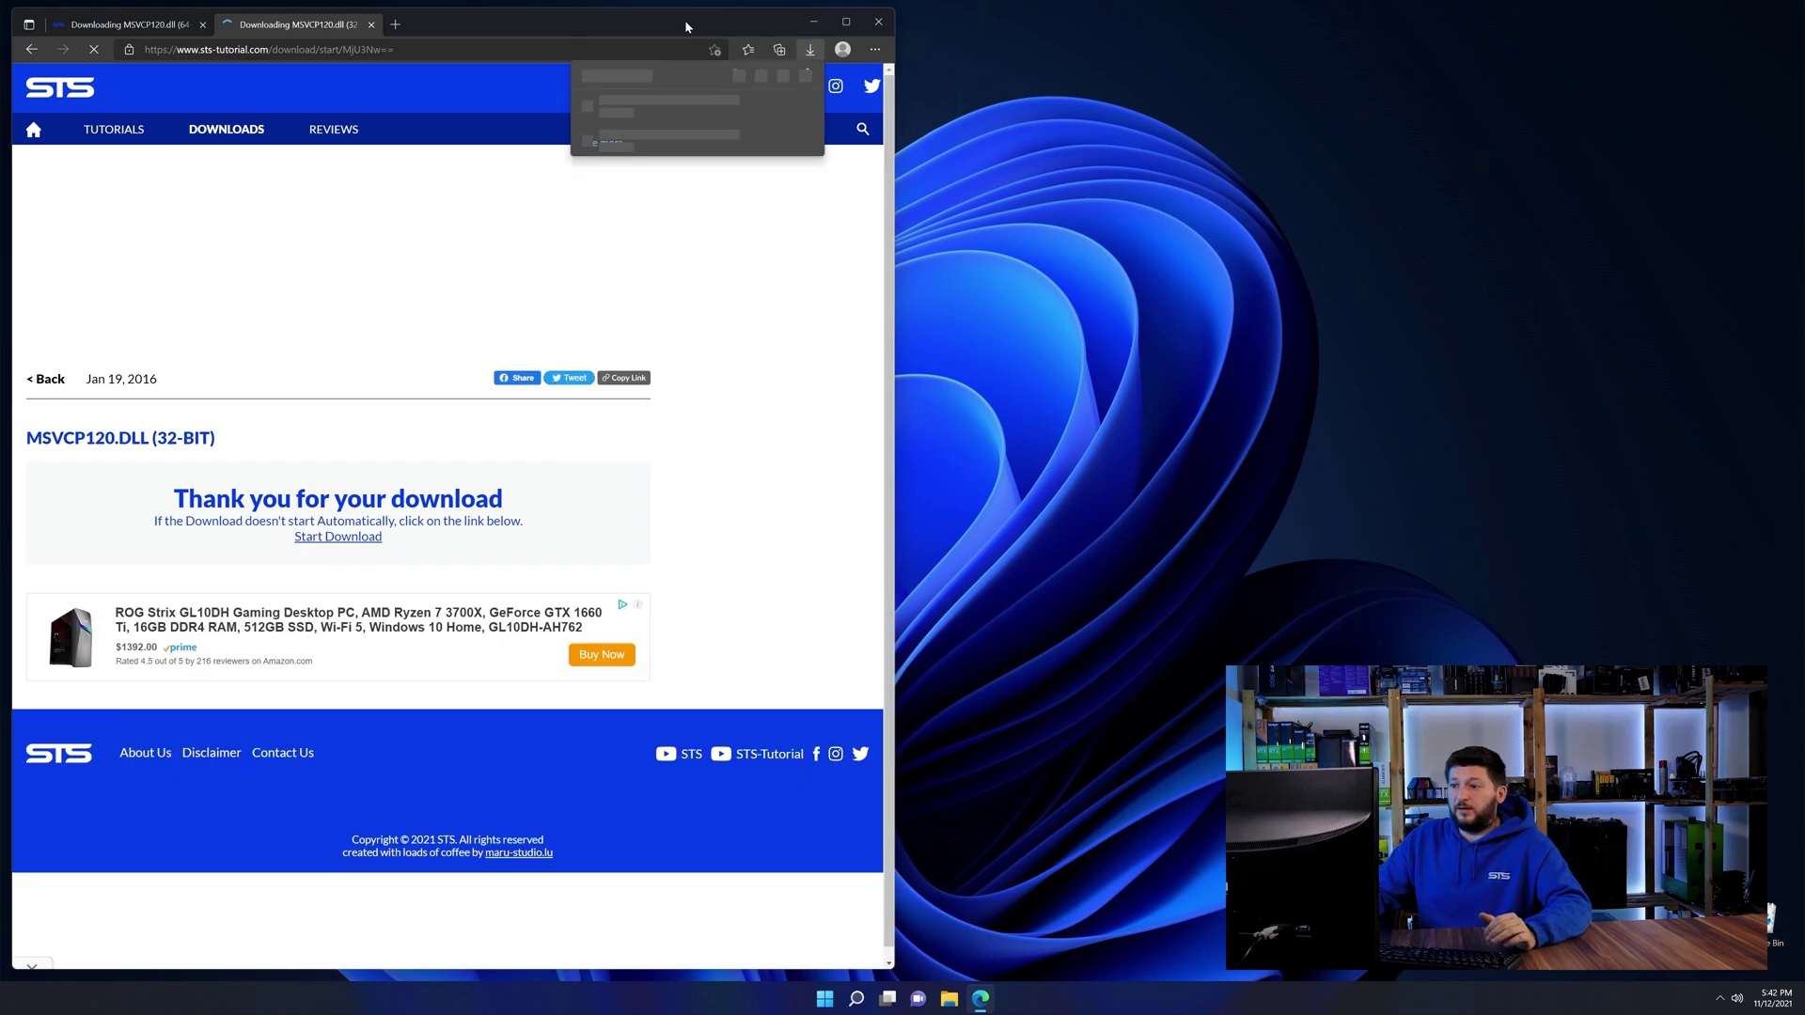
# Open both zips side by side to their msvcp120.dll, plus a centred Explorer window
pyautogui.click(646, 136)
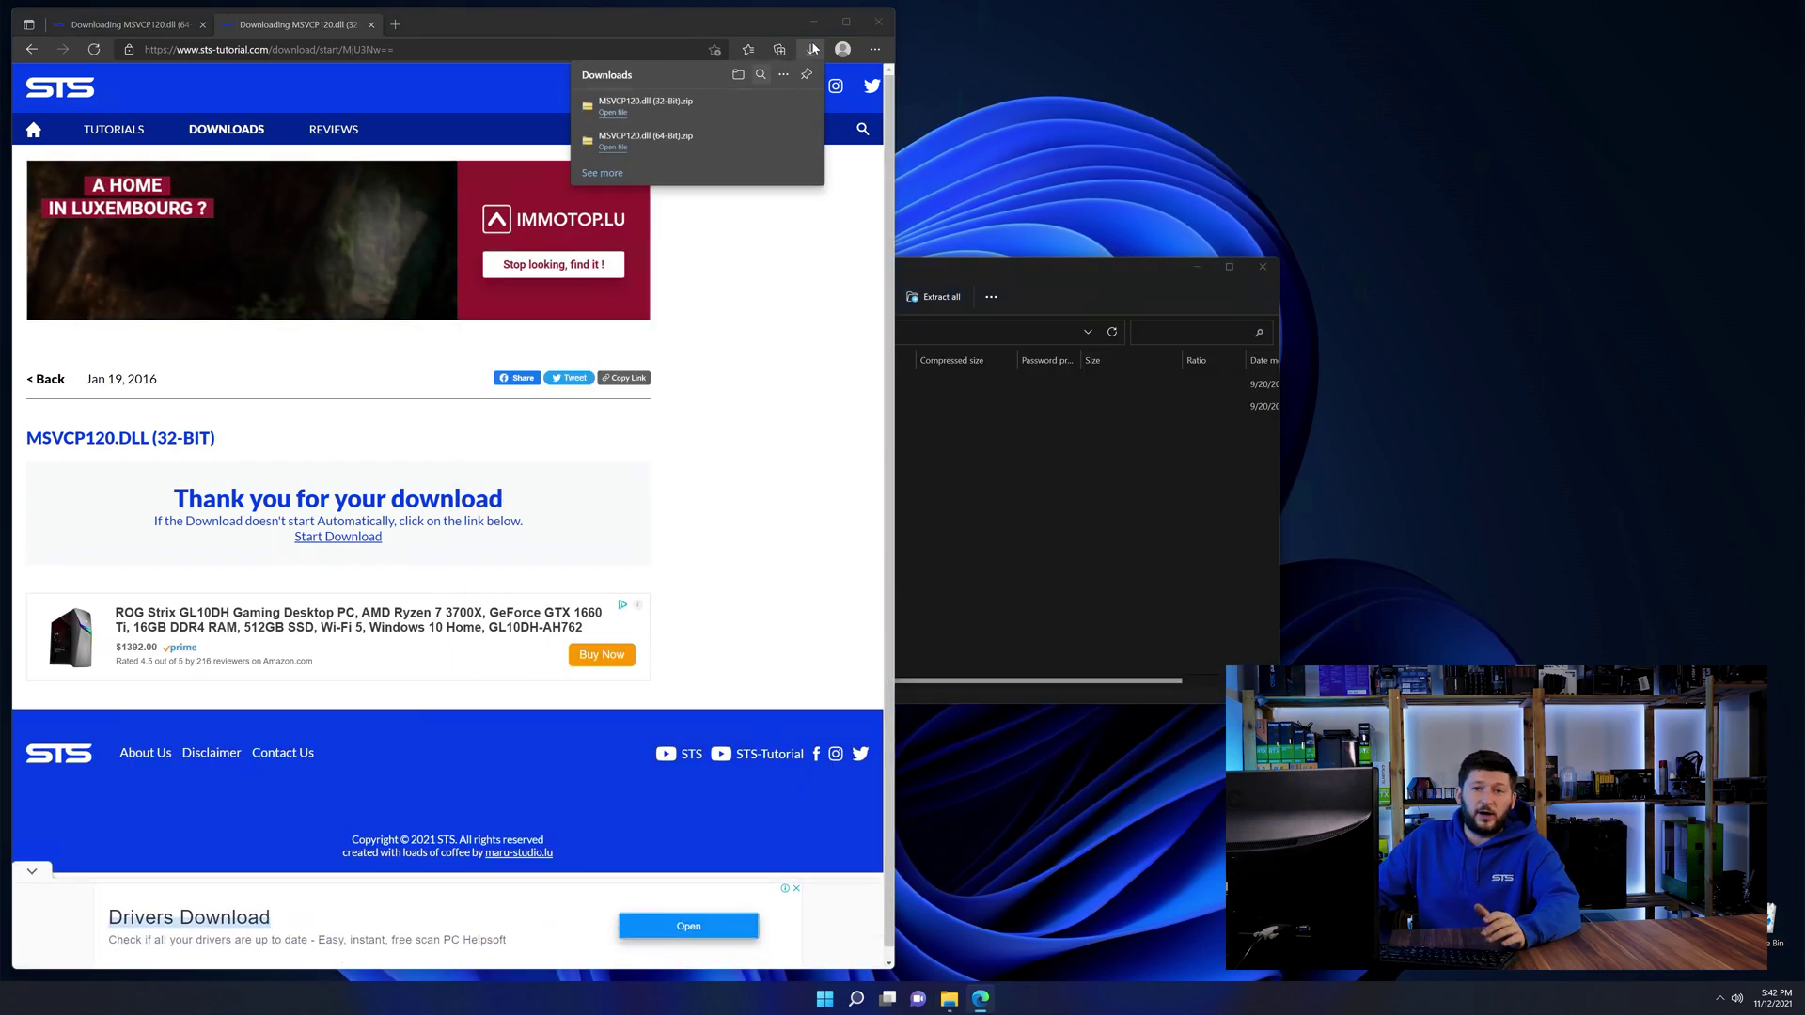
pyautogui.click(647, 102)
pyautogui.moveTo(659, 278); pyautogui.dragTo(144, 34)
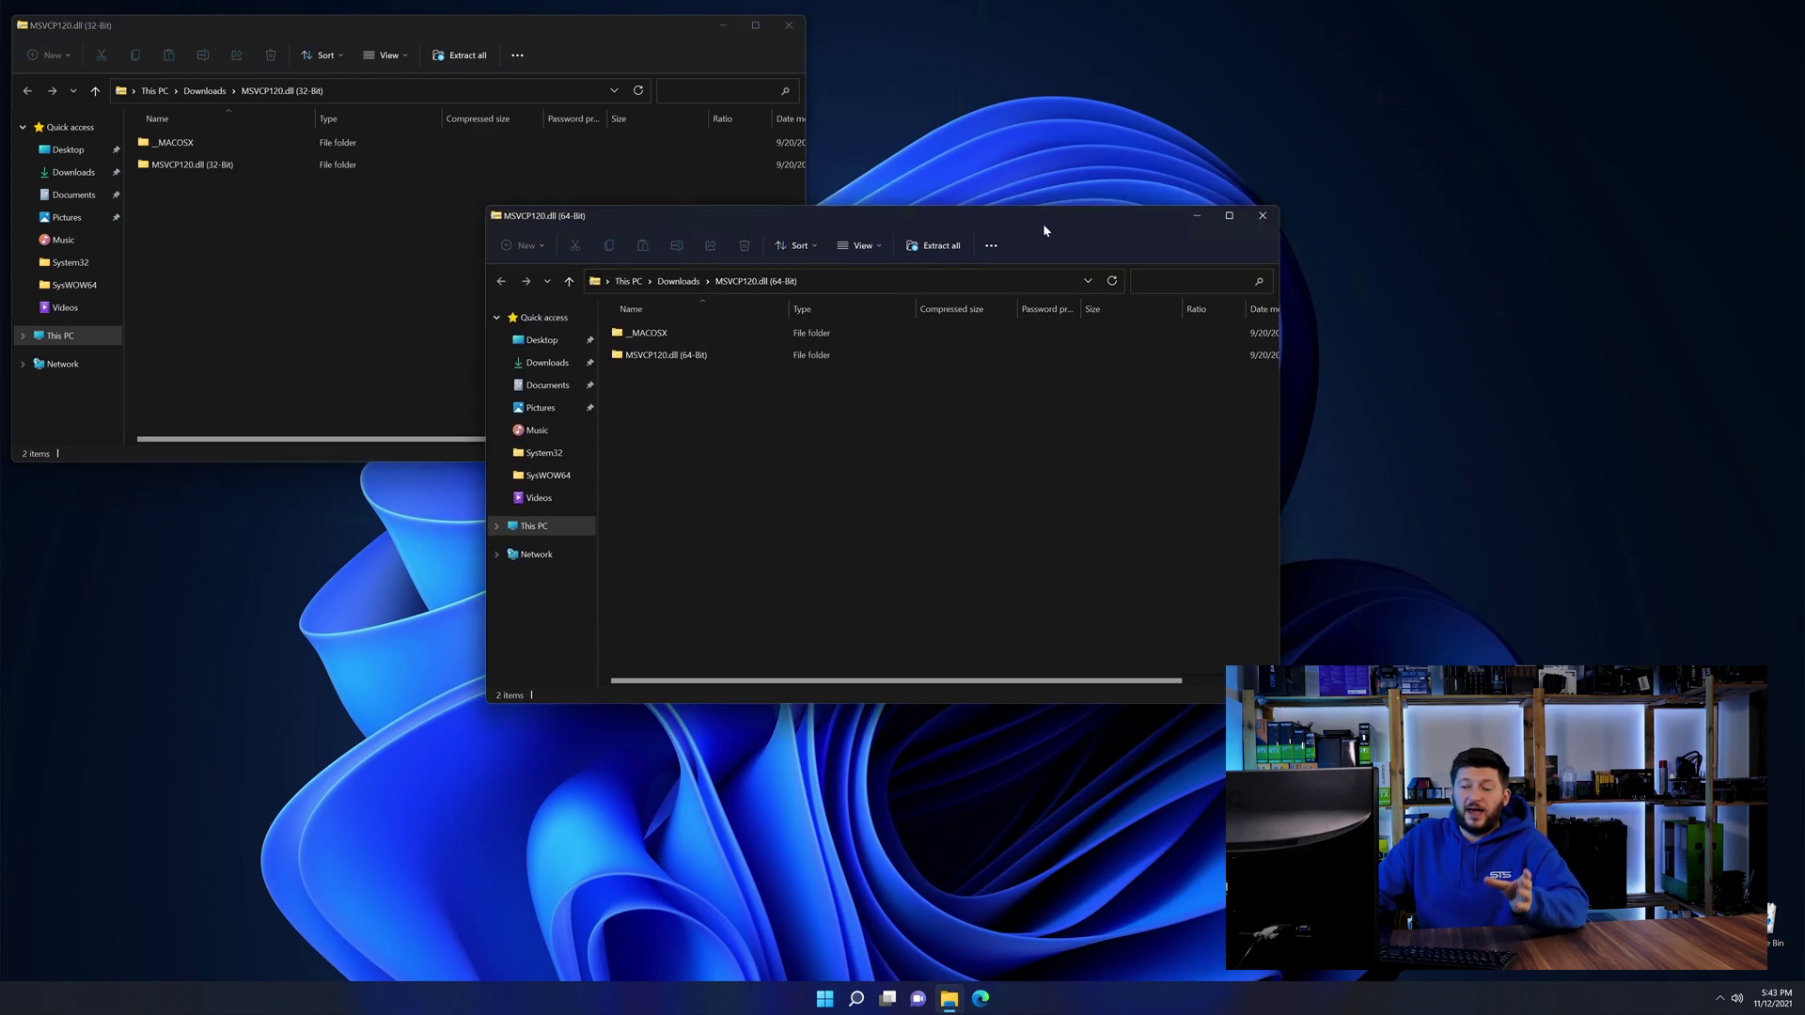
pyautogui.moveTo(1058, 199); pyautogui.dragTo(1568, 17)
pyautogui.doubleClick(1202, 161)
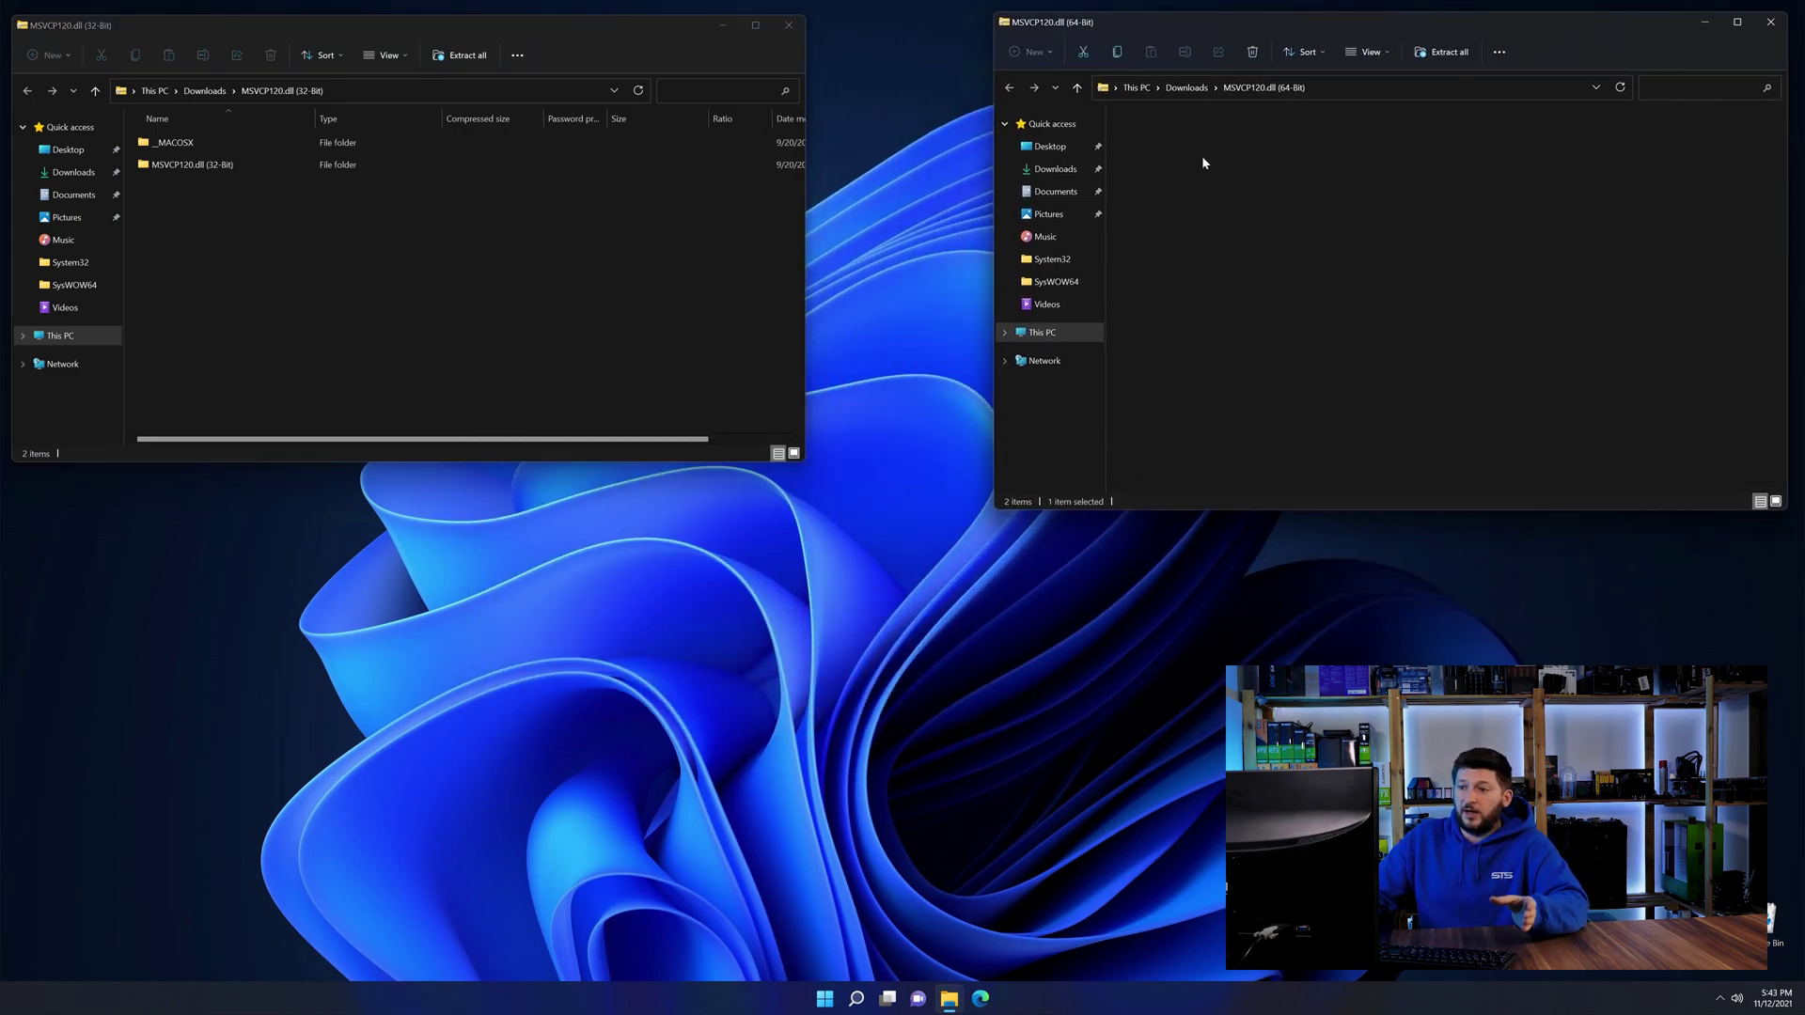
pyautogui.doubleClick(258, 163)
pyautogui.click(950, 998)
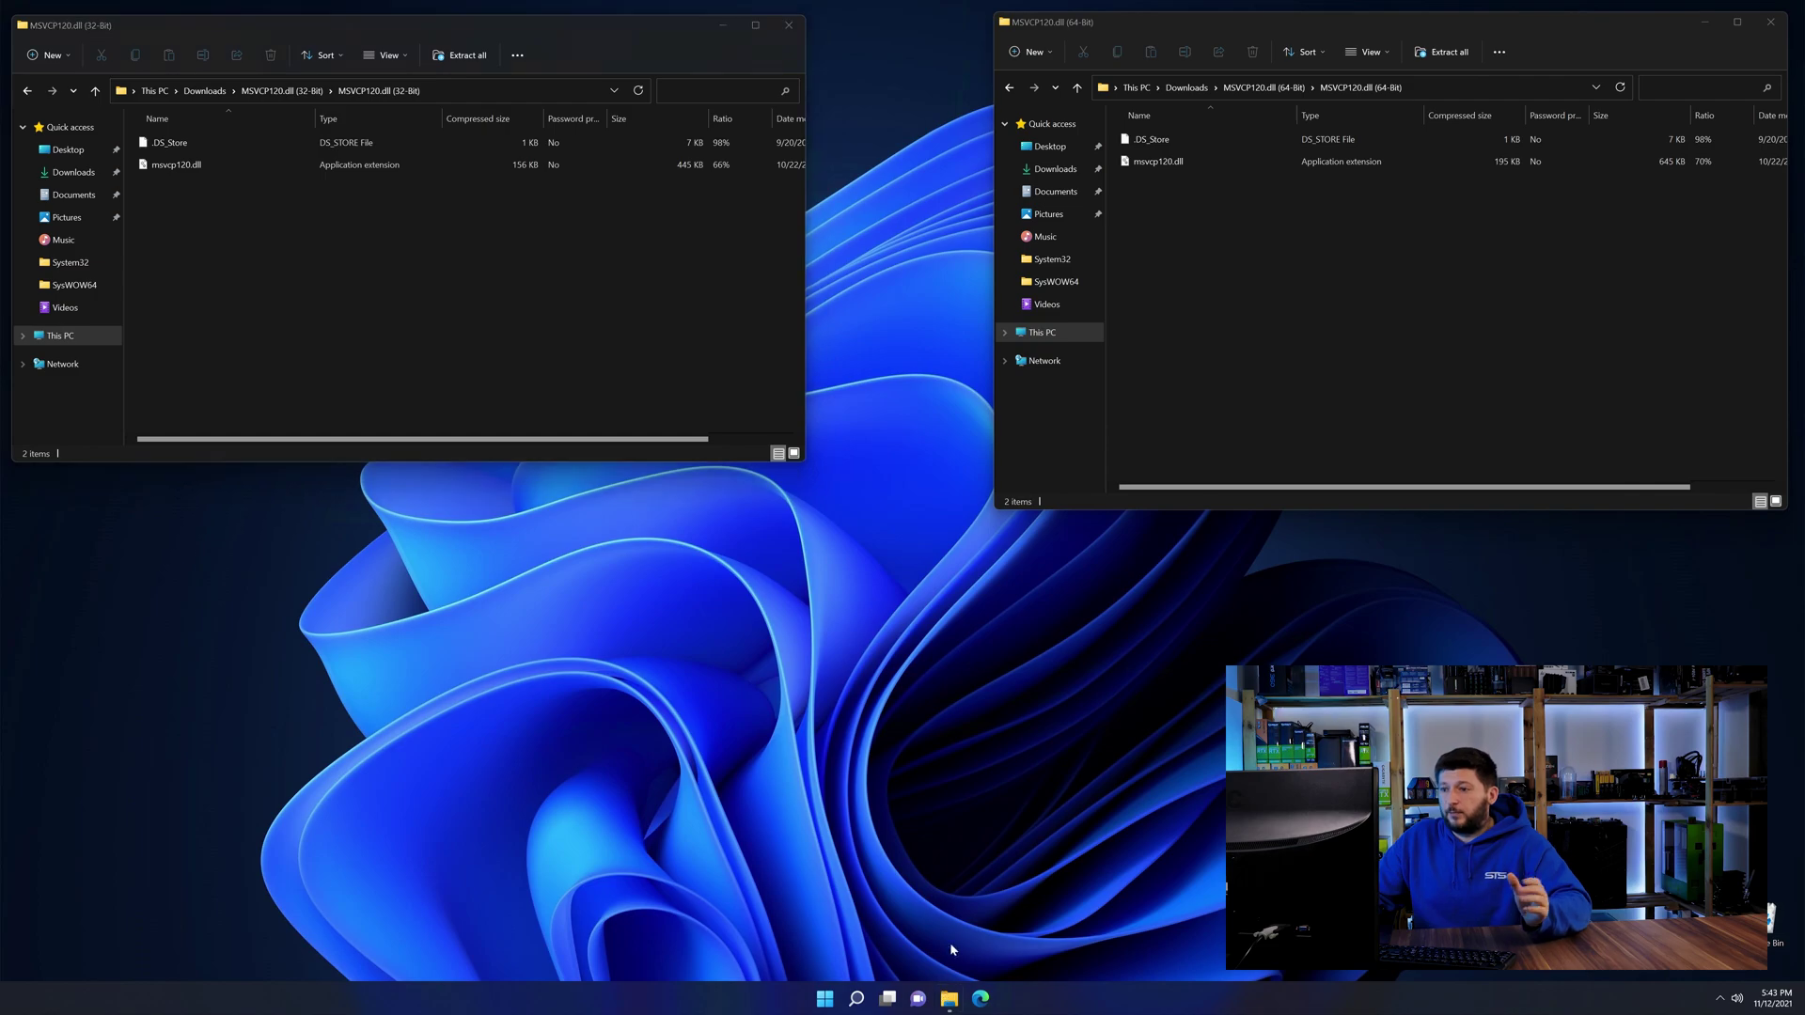
pyautogui.moveTo(536, 34); pyautogui.dragTo(1048, 271)
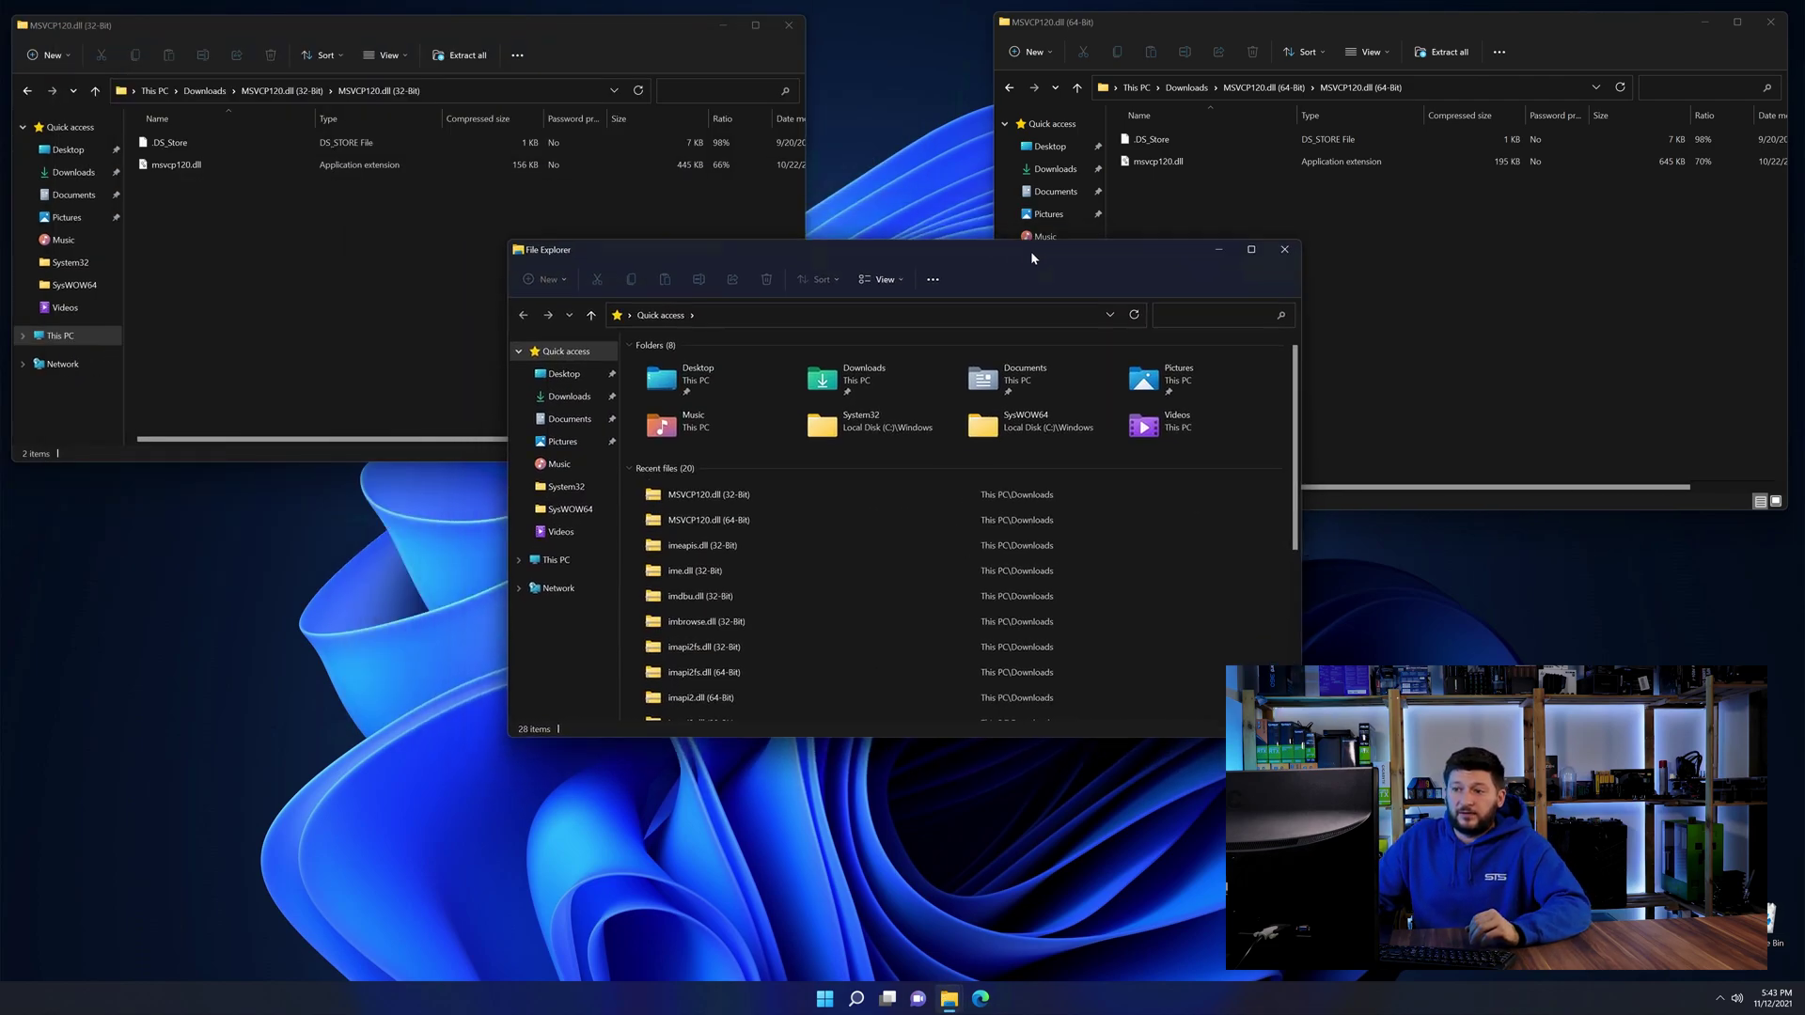
# In C:\Windows, drop the 64-bit msvcp120.dll on System32 and the 32-bit on SysWOW64
pyautogui.click(558, 559)
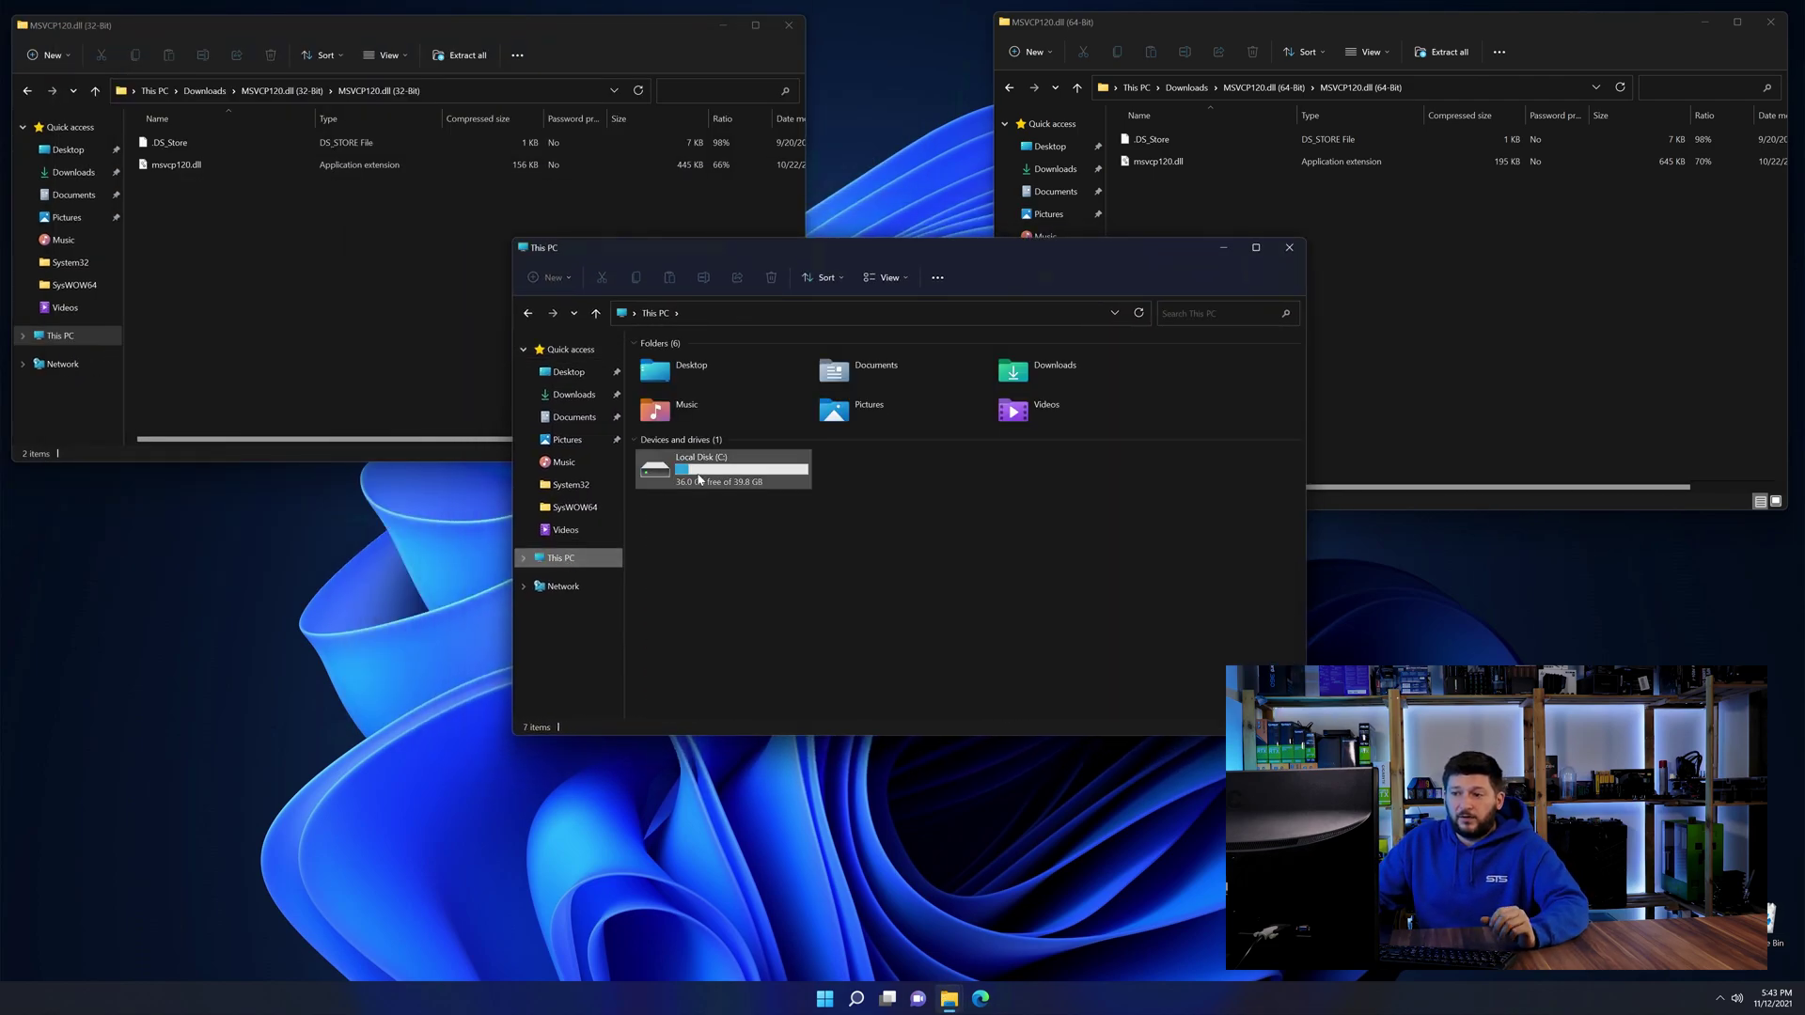
pyautogui.doubleClick(733, 474)
pyautogui.doubleClick(685, 519)
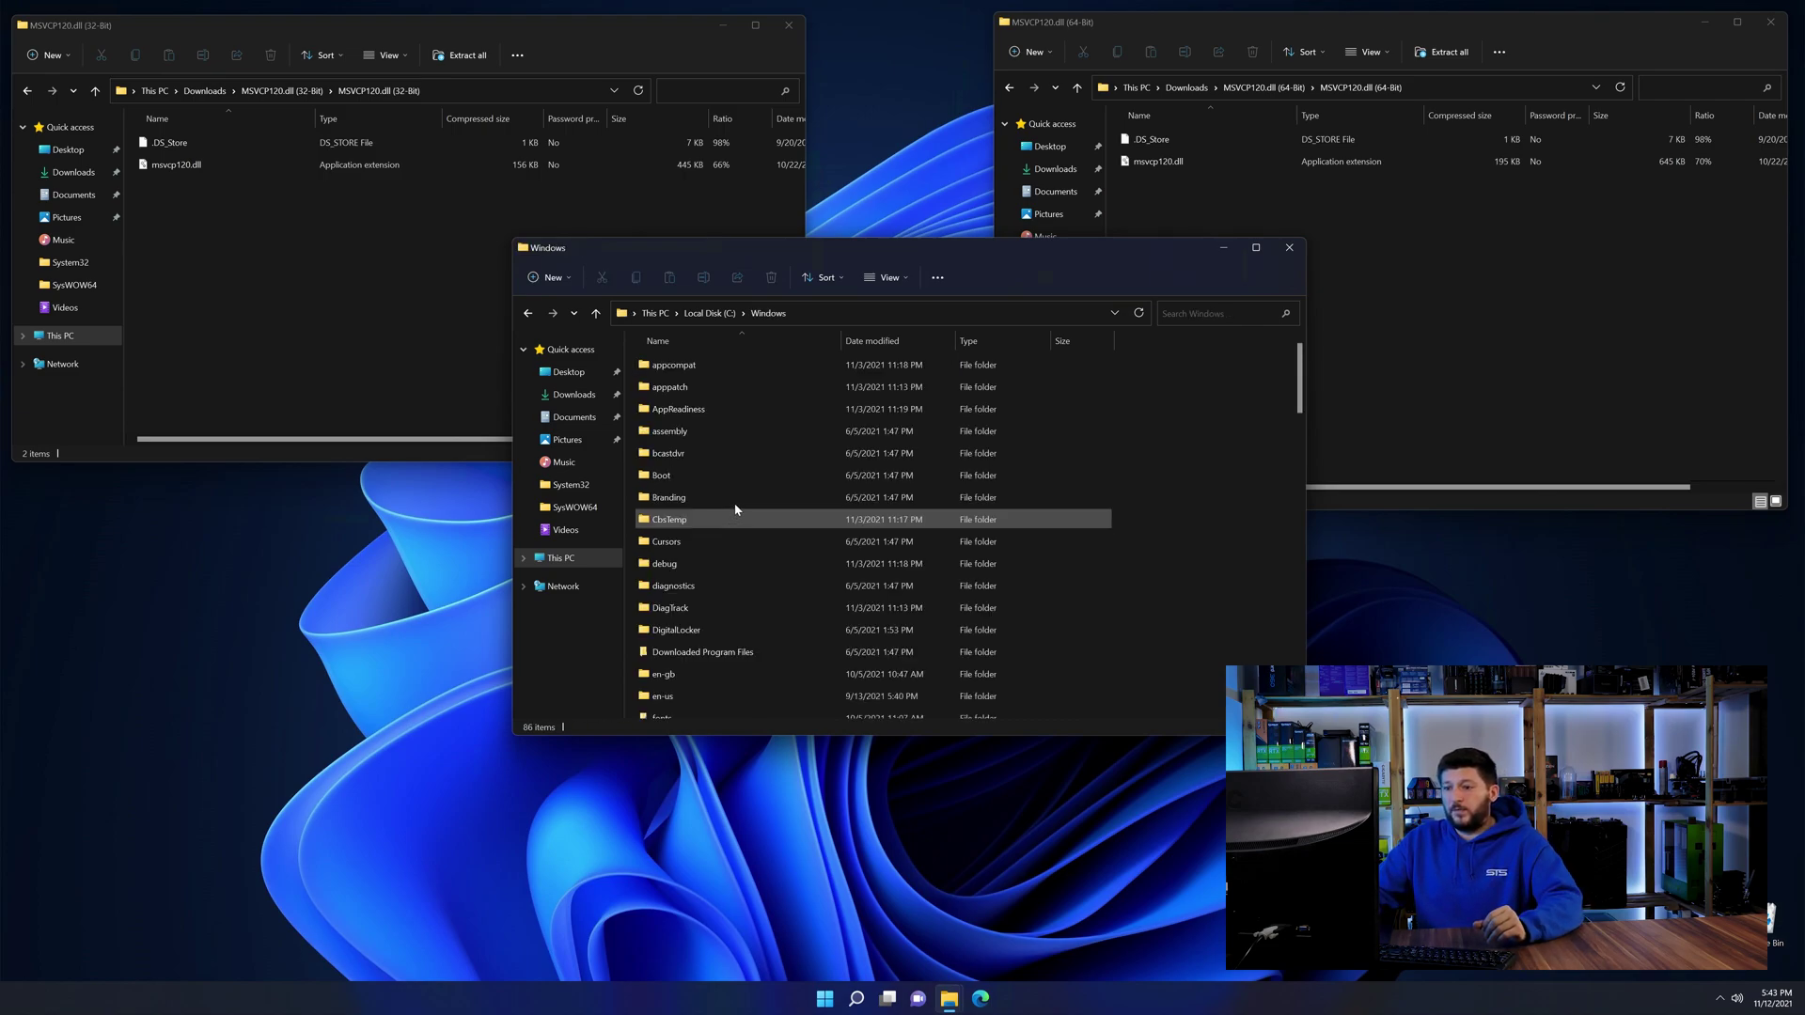
pyautogui.scroll(-2, 731, 512)
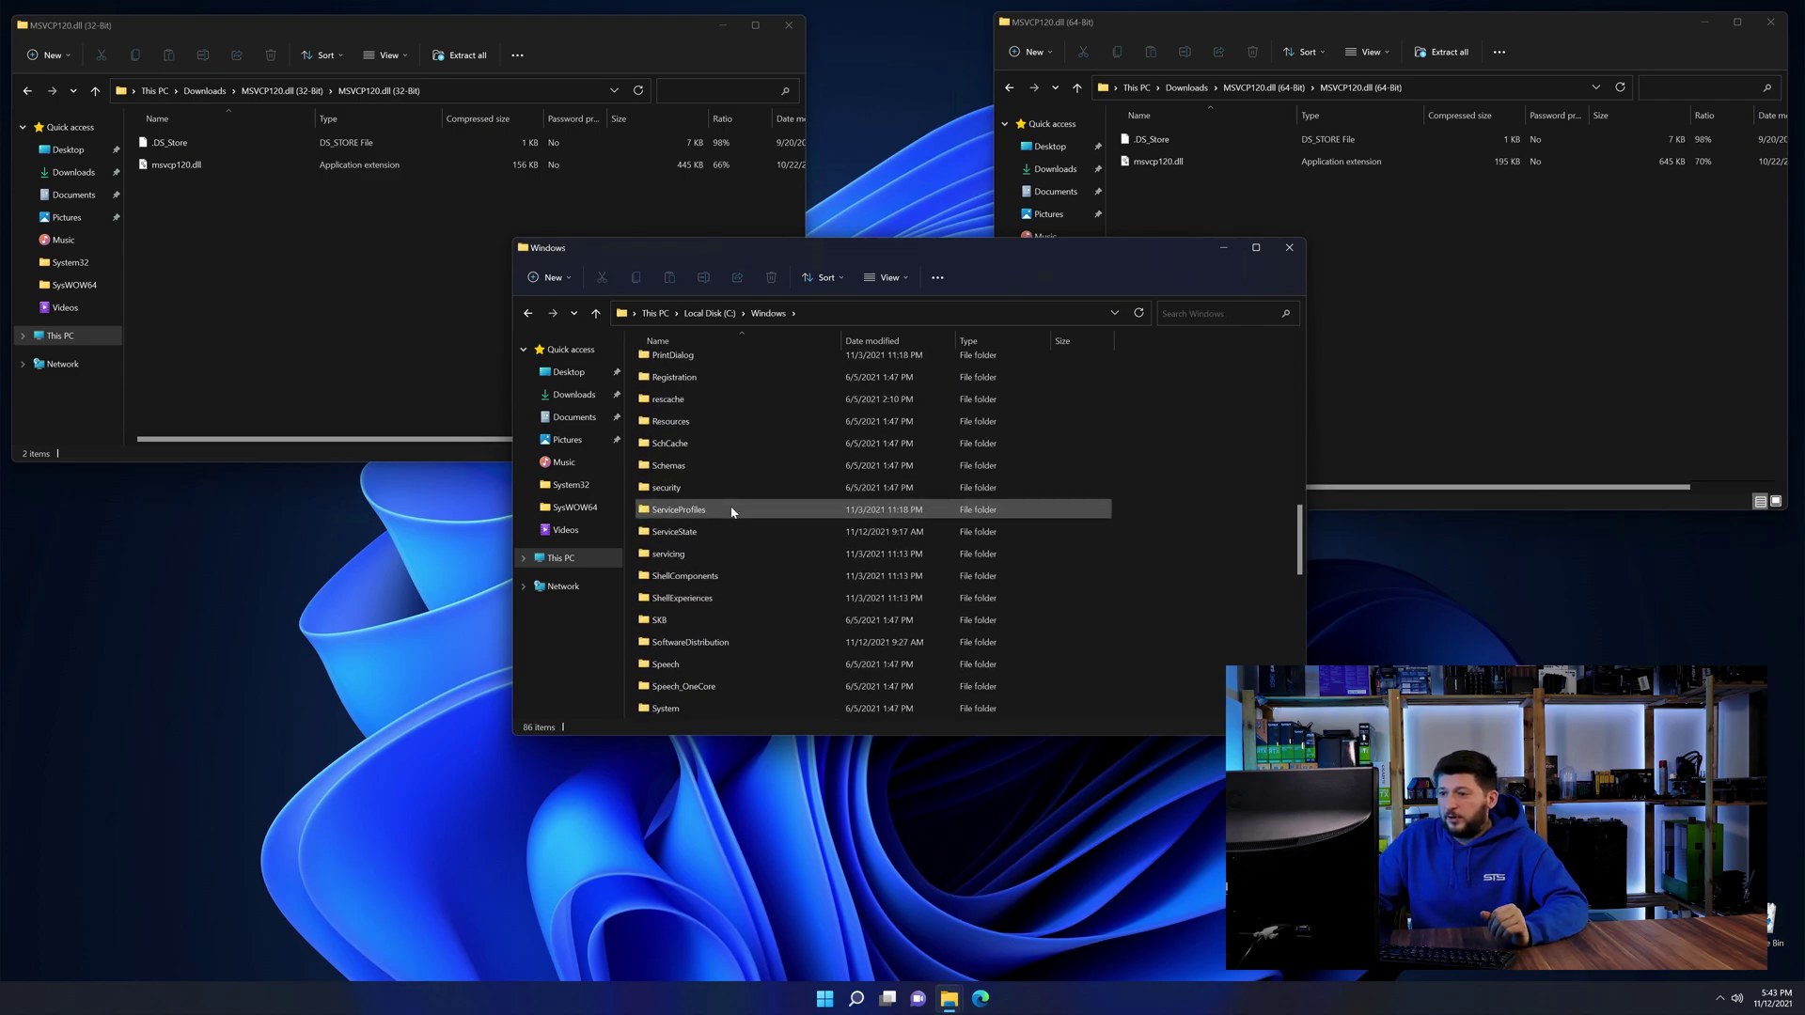
pyautogui.scroll(-1, 732, 512)
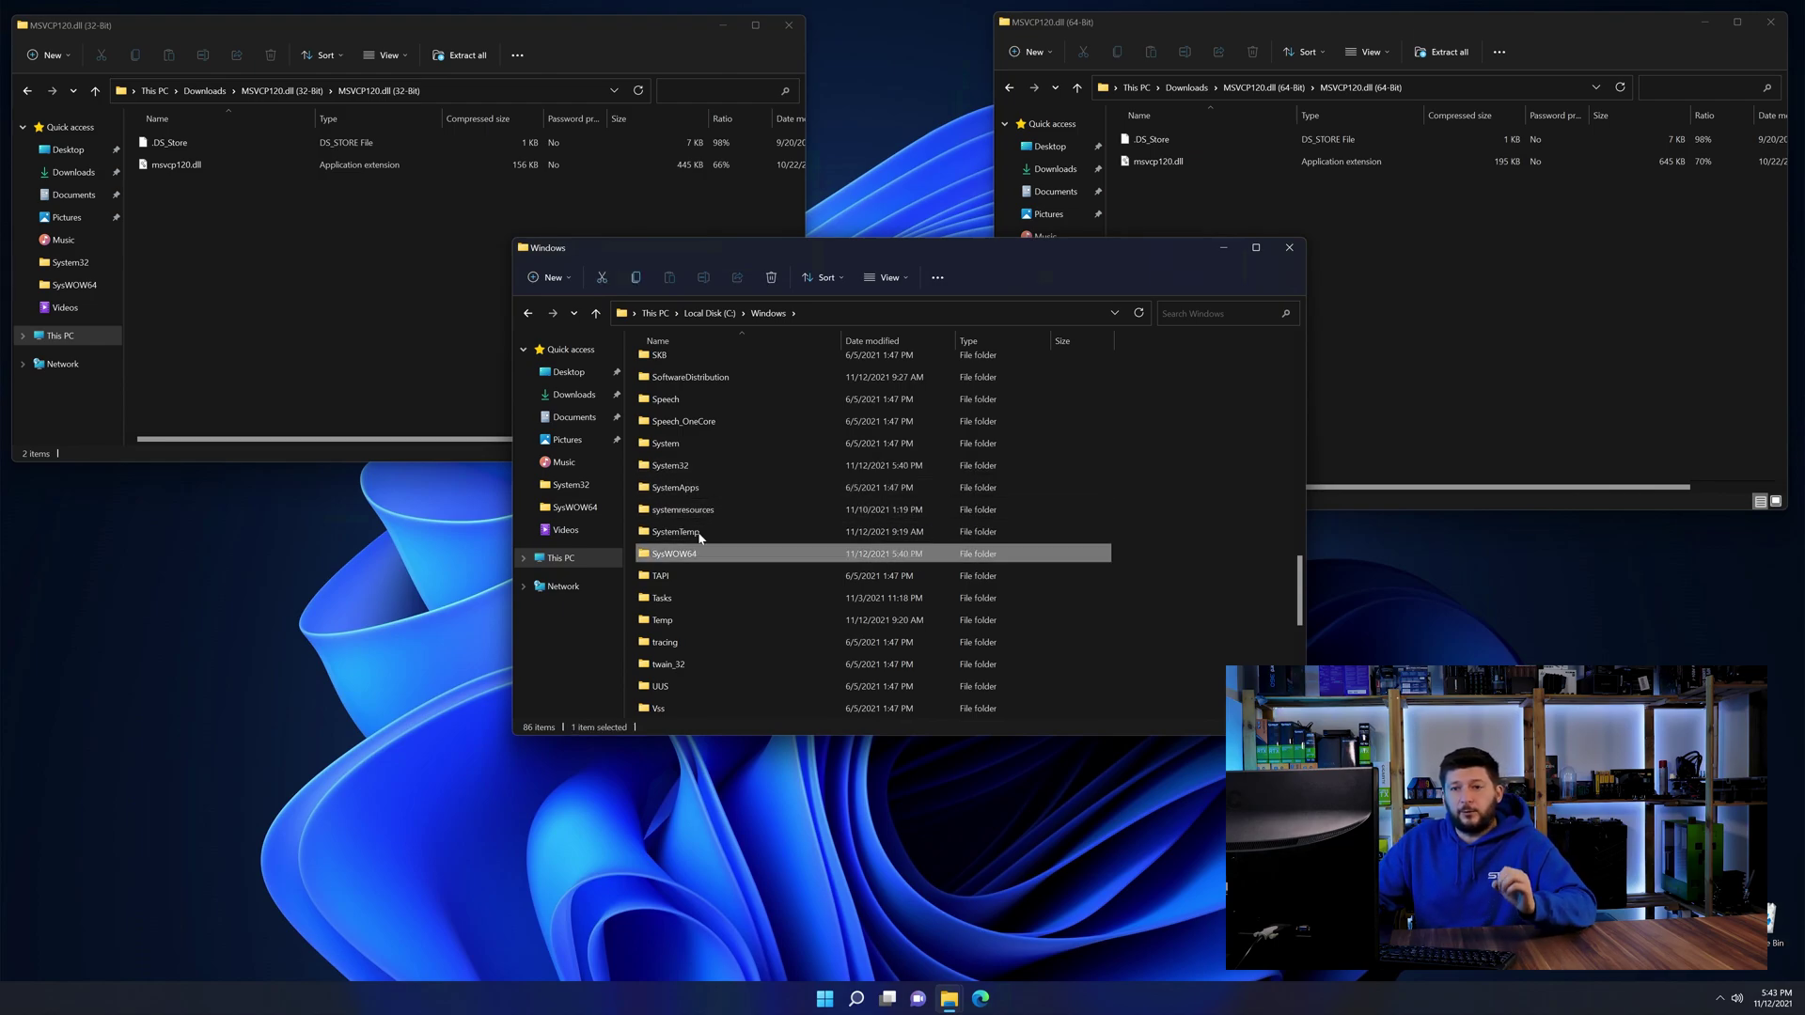
pyautogui.click(705, 467)
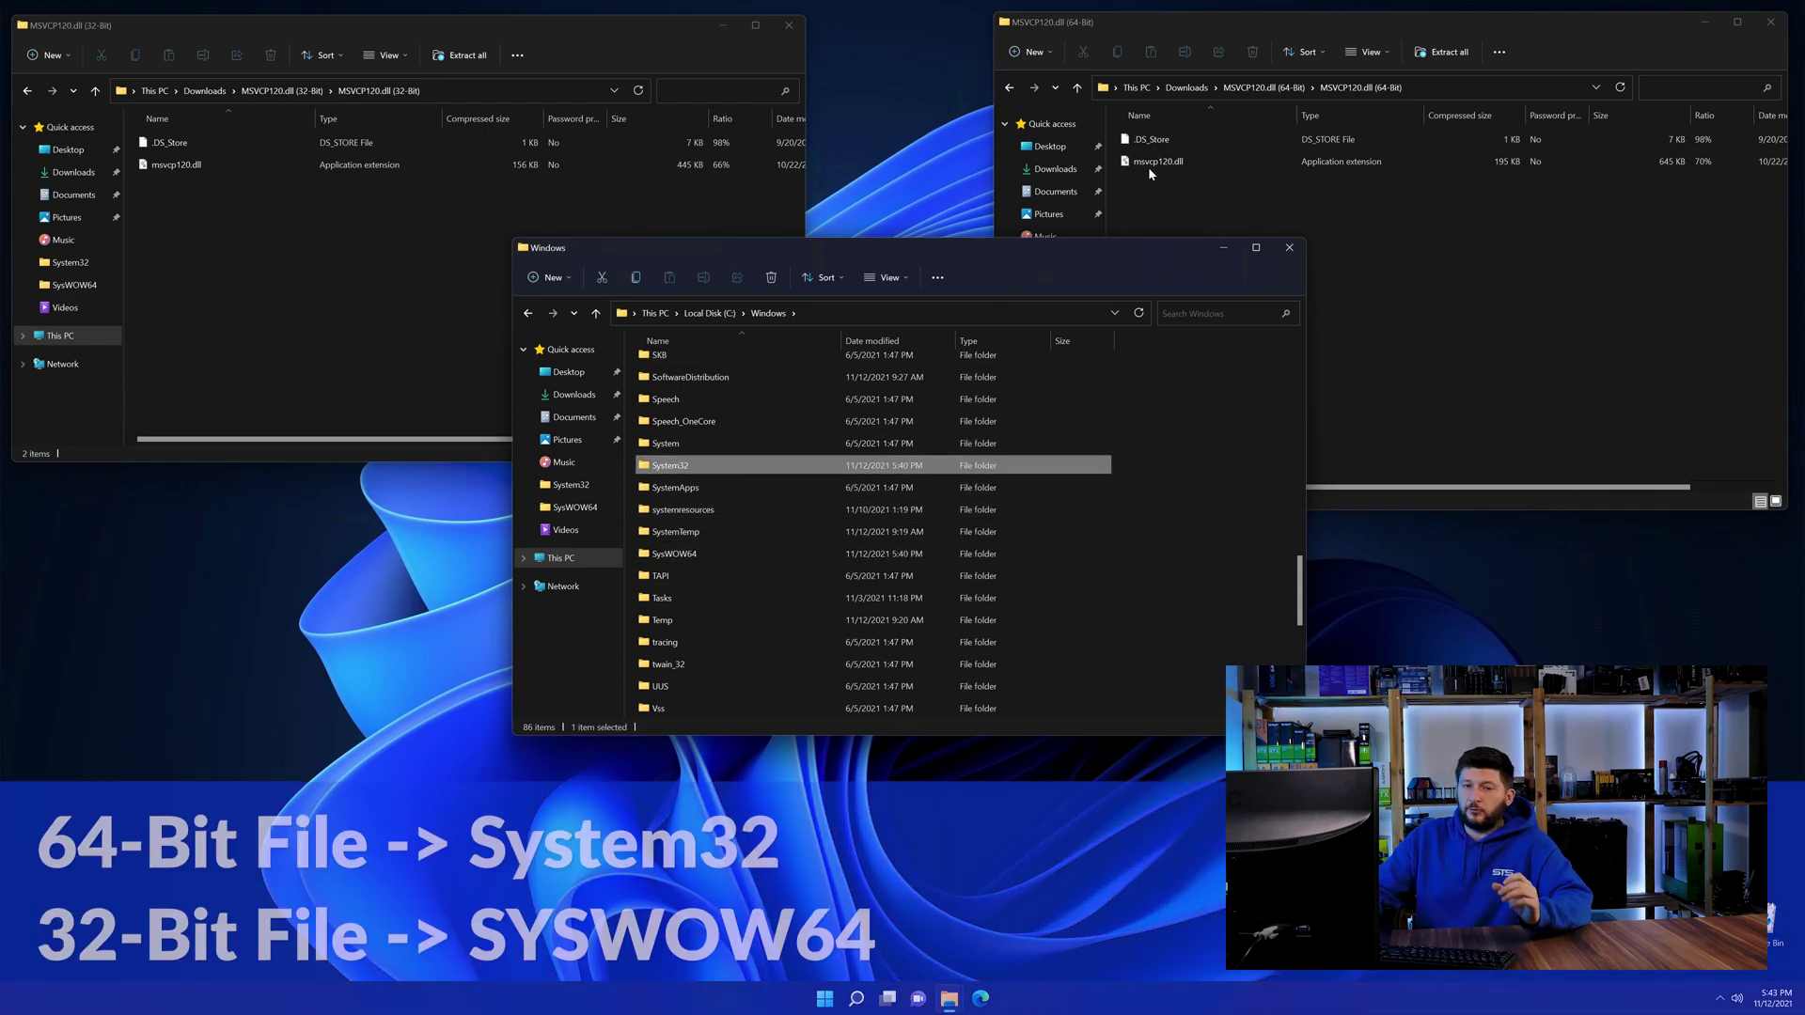
pyautogui.moveTo(1148, 164); pyautogui.dragTo(693, 472)
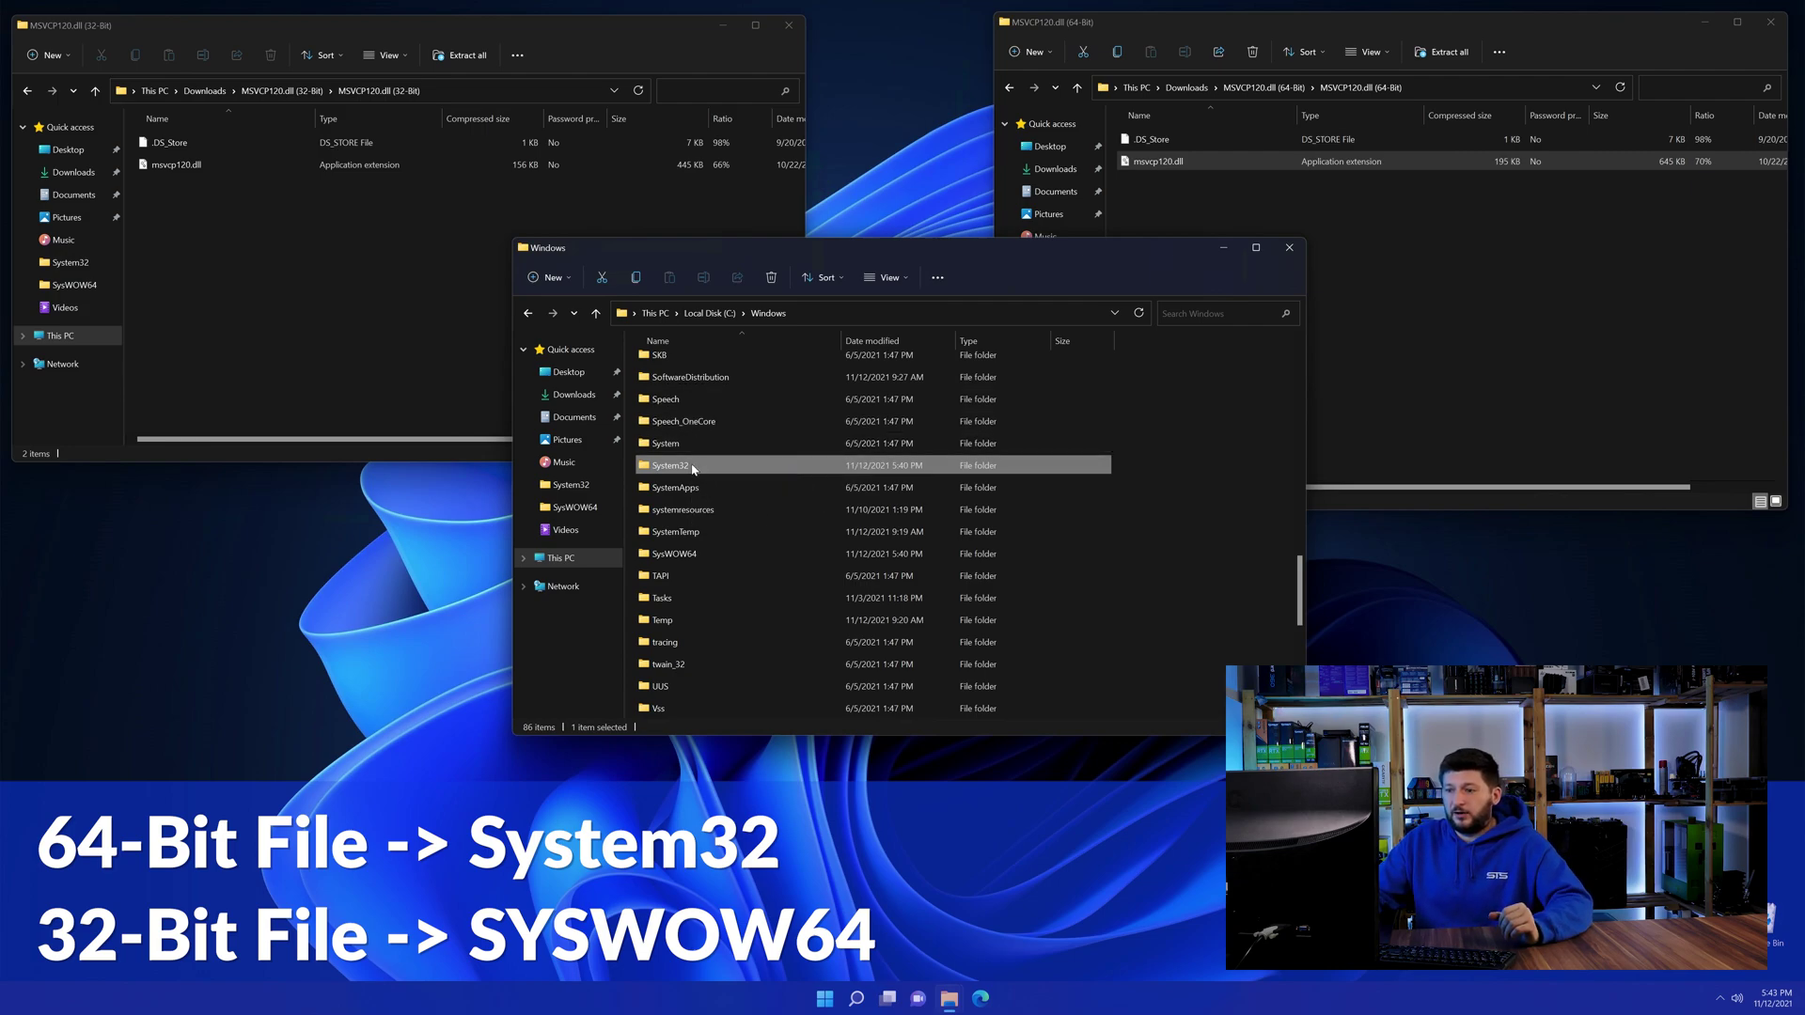
pyautogui.moveTo(162, 170); pyautogui.dragTo(696, 564)
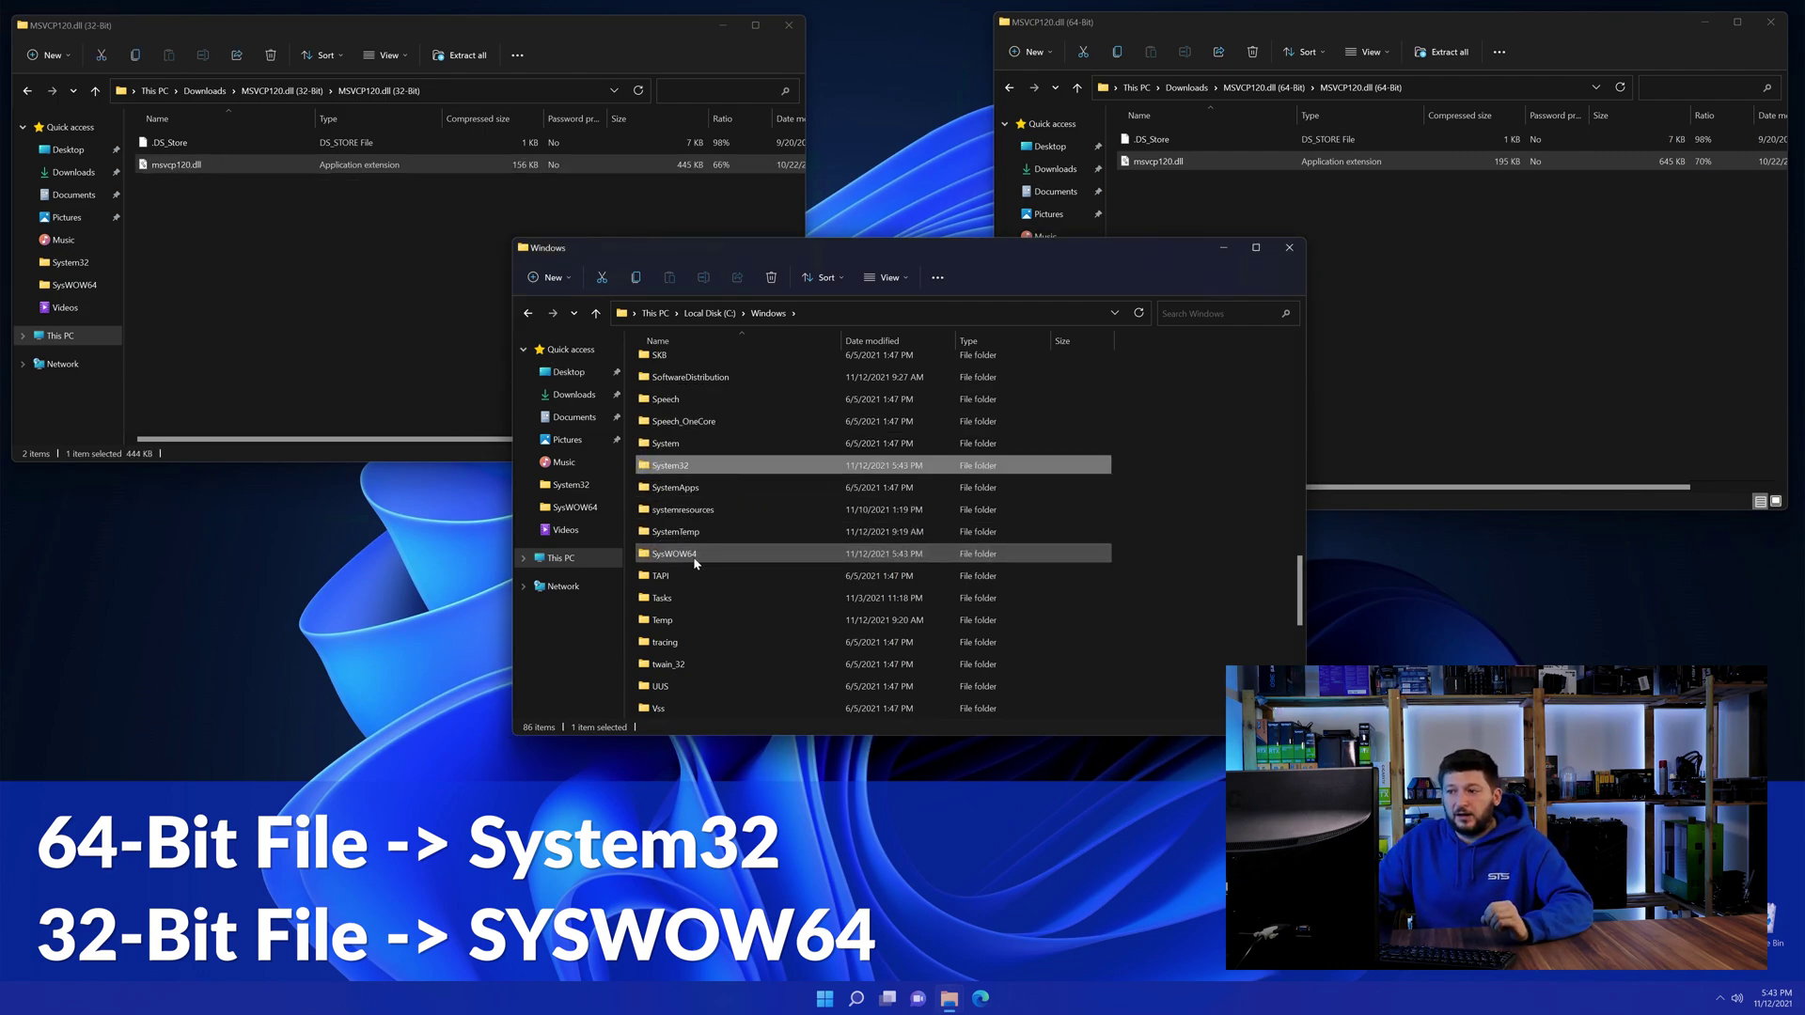
pyautogui.click(1289, 250)
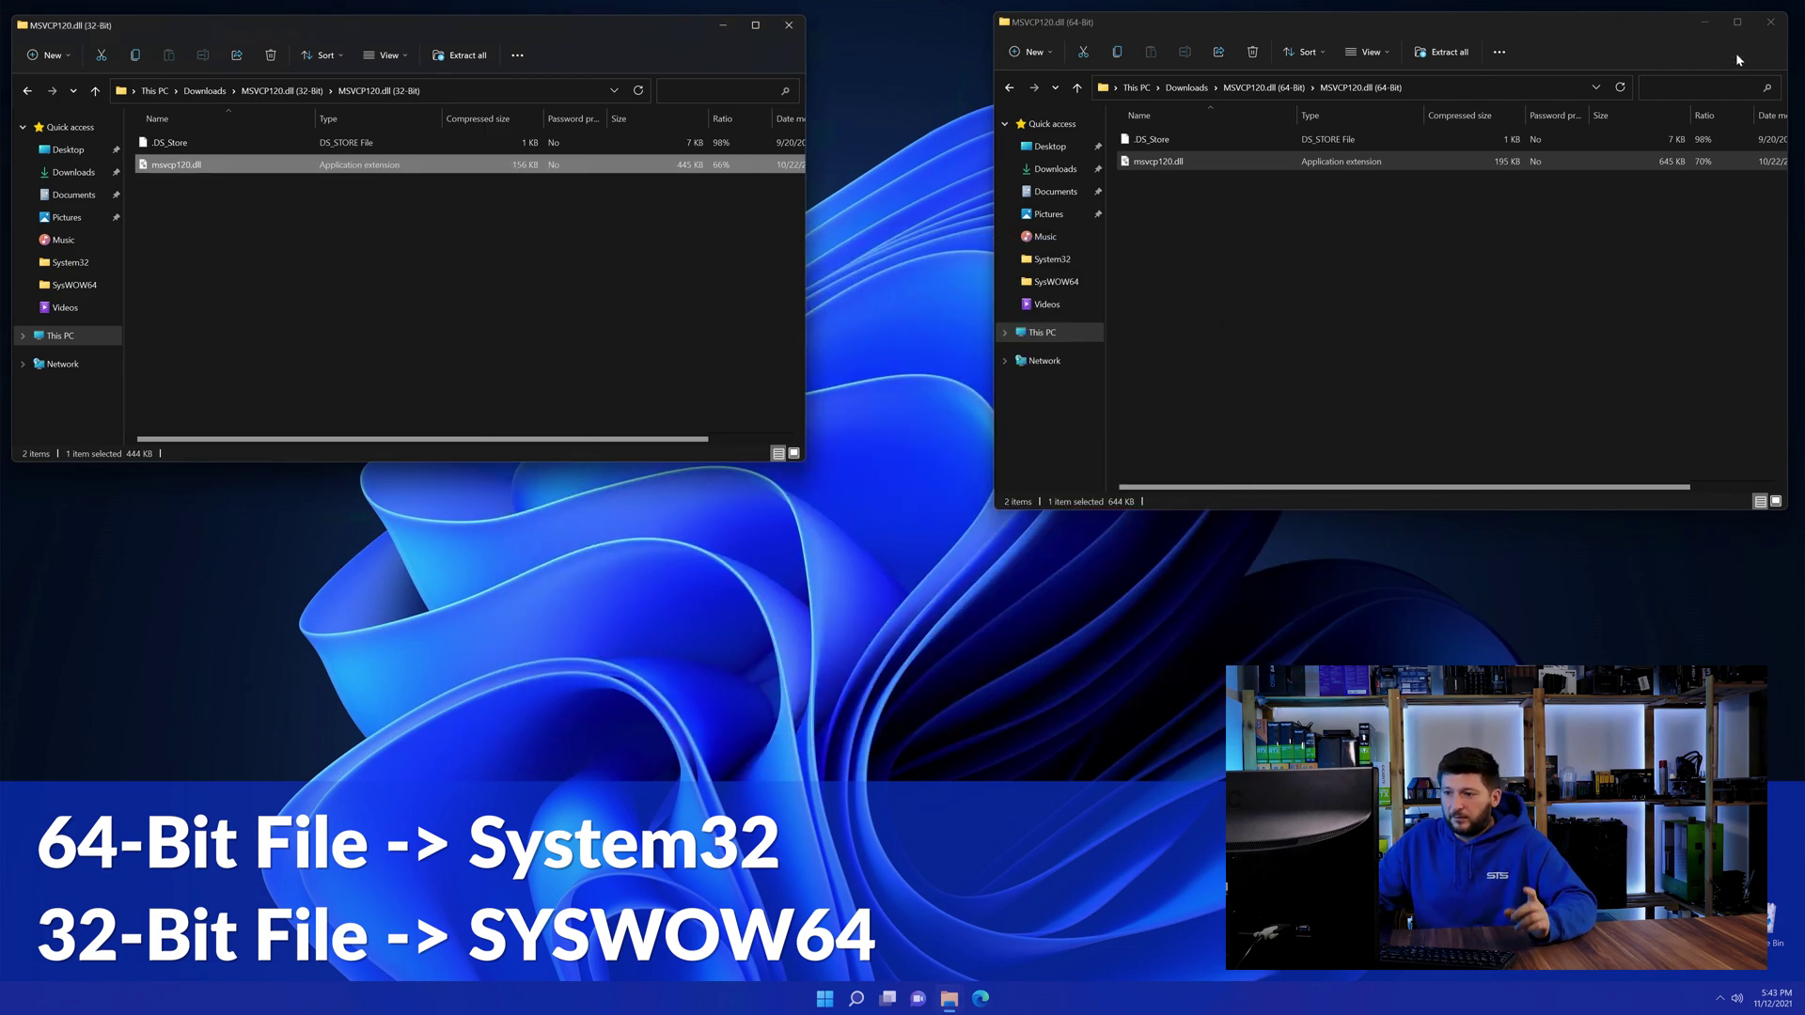
# Close the 64-bit and 32-bit msvcp120 archive windows
pyautogui.click(1772, 24)
pyautogui.click(785, 26)
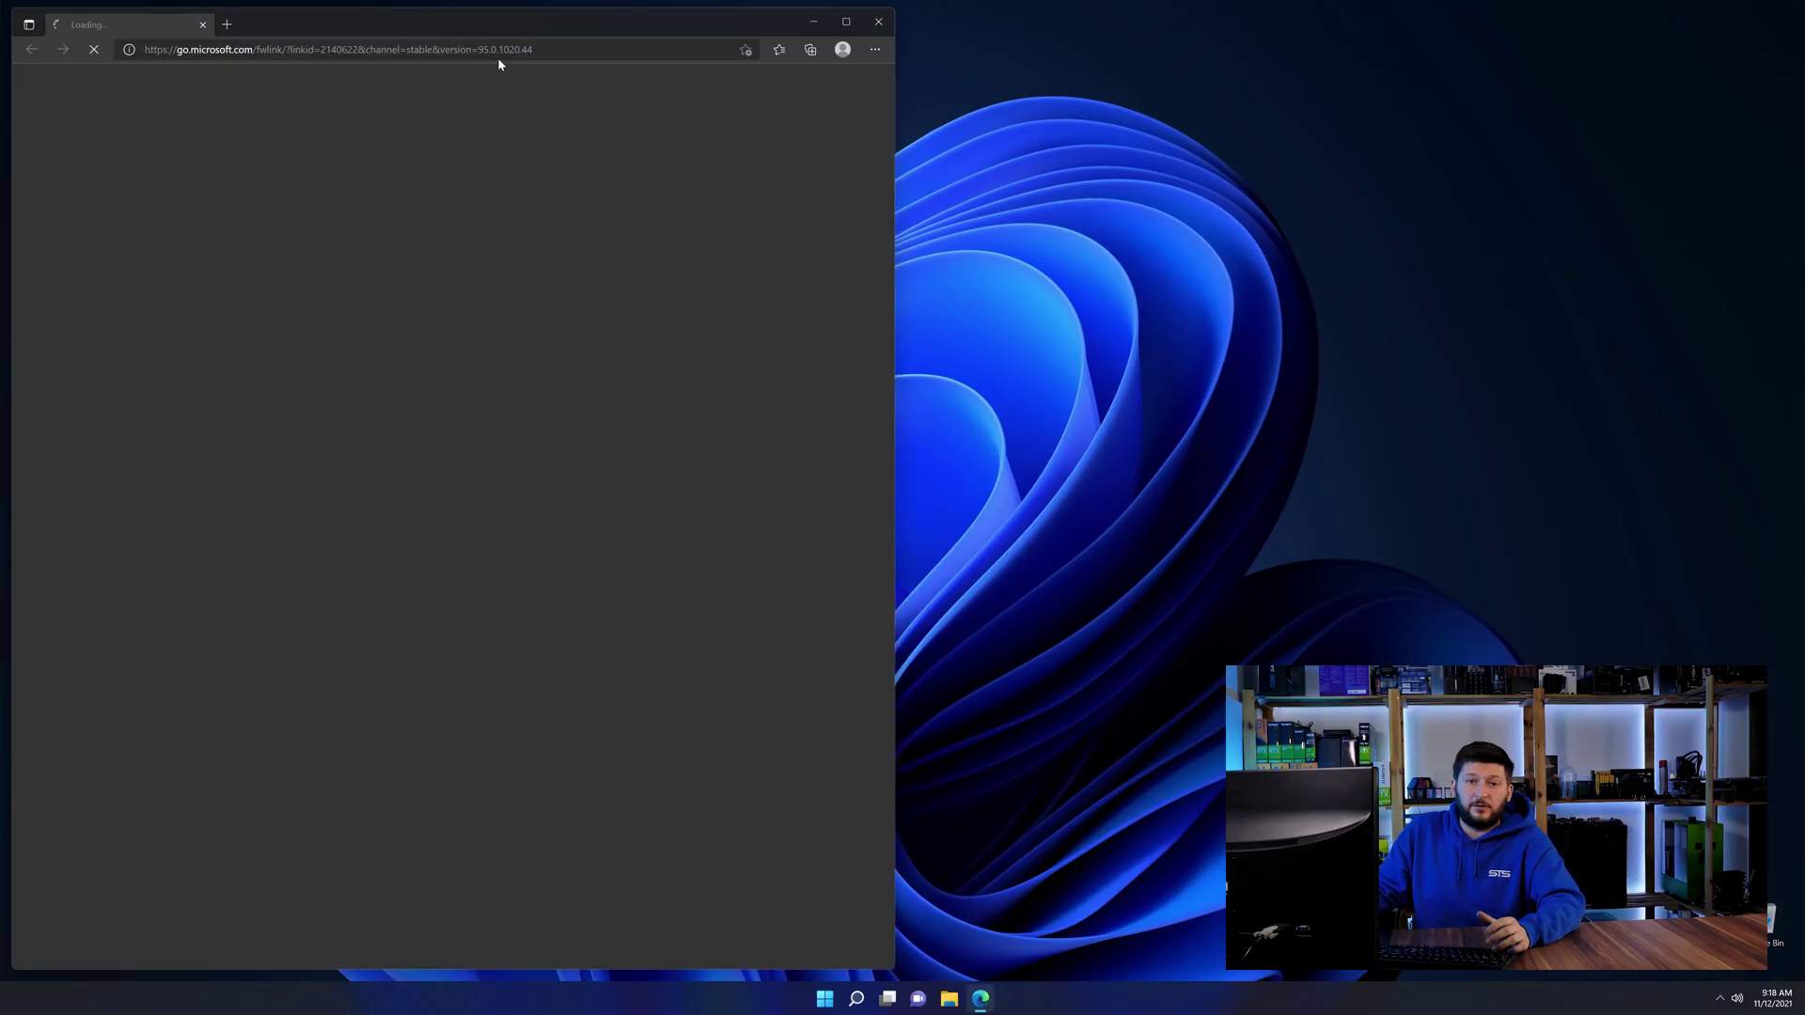
# Load sts-tutorial.com/download/credistributable2019 in Edge
pyautogui.click(498, 57)
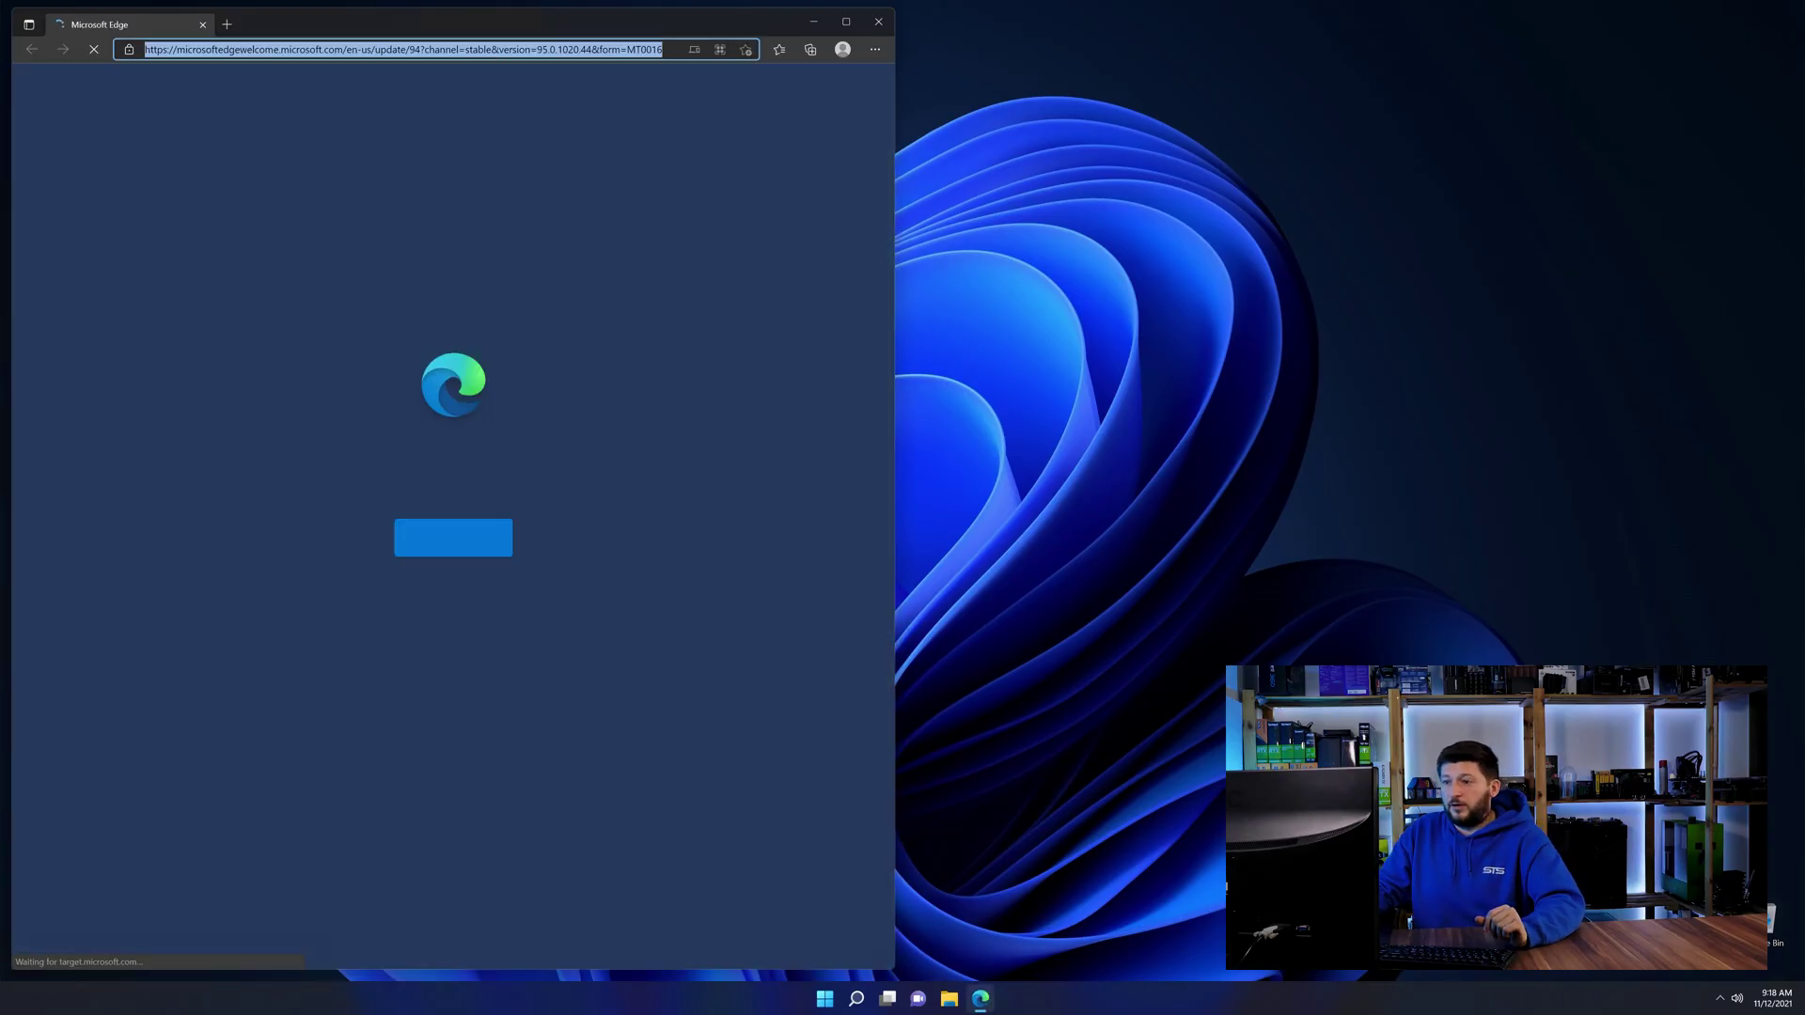
pyautogui.write('https://www.sts-tutorial.com/download/credistributable2019')
pyautogui.press('Return')
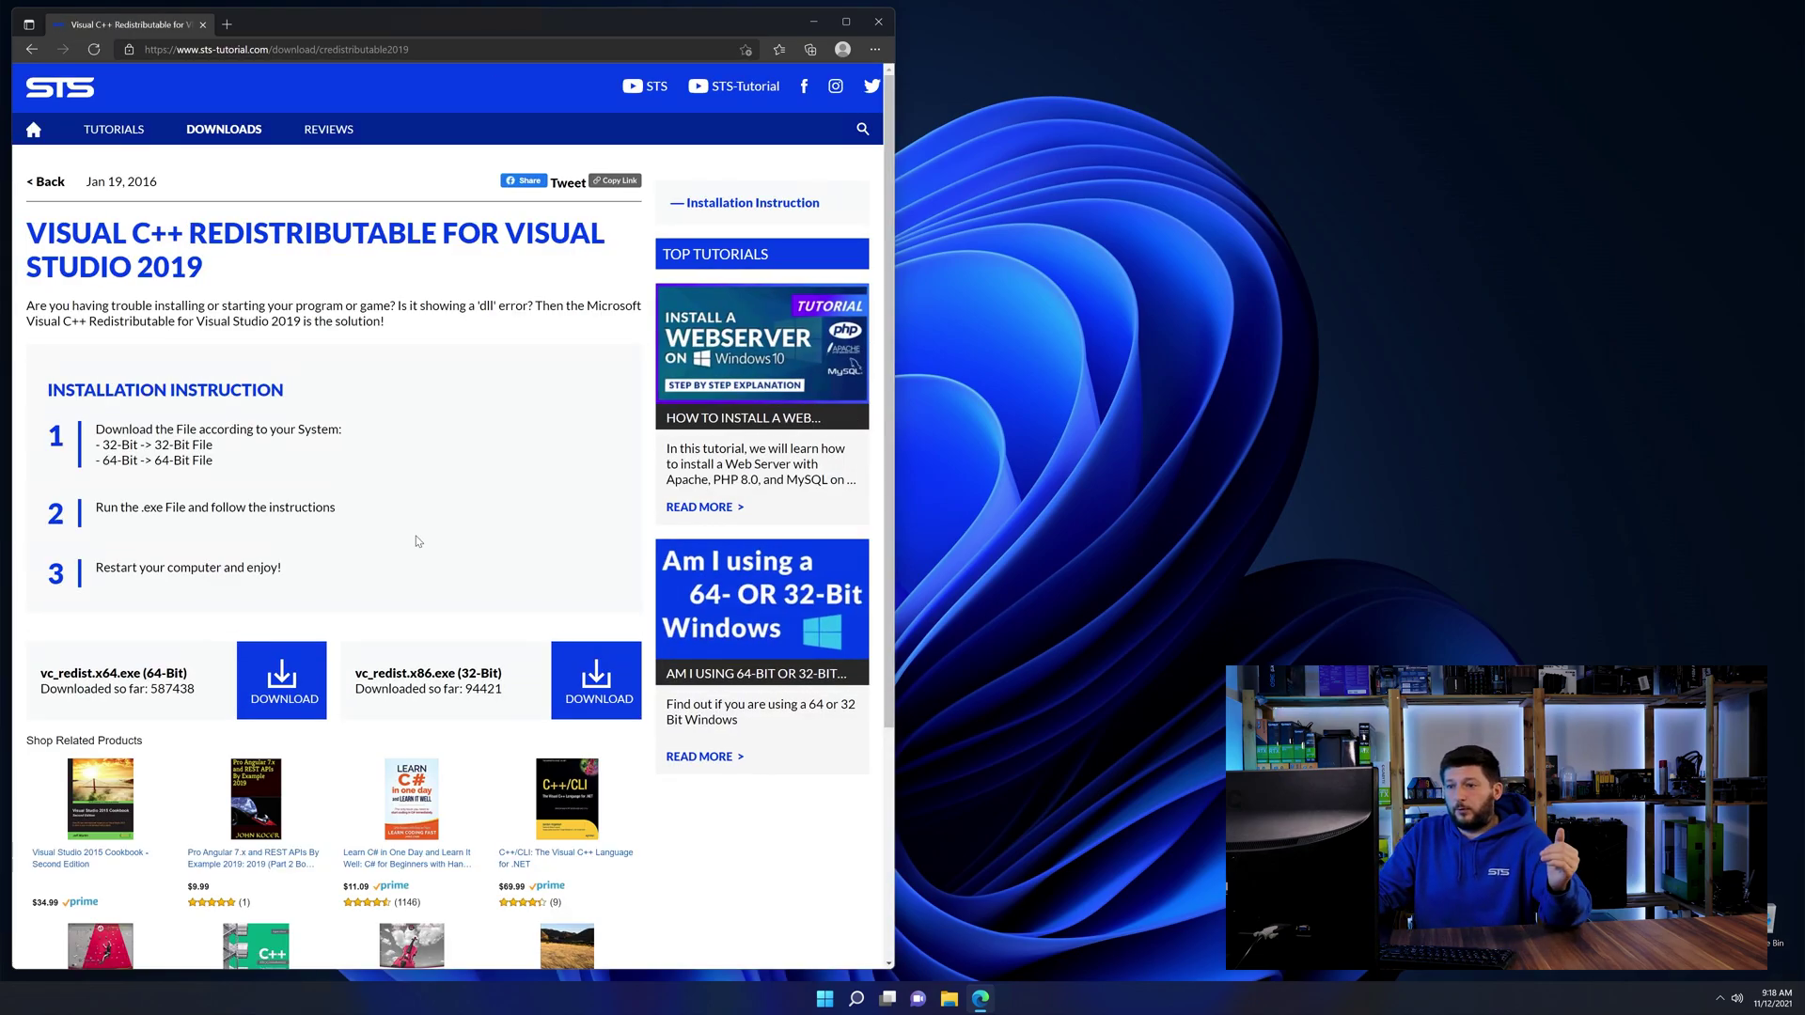
pyautogui.scroll(-3, 319, 617)
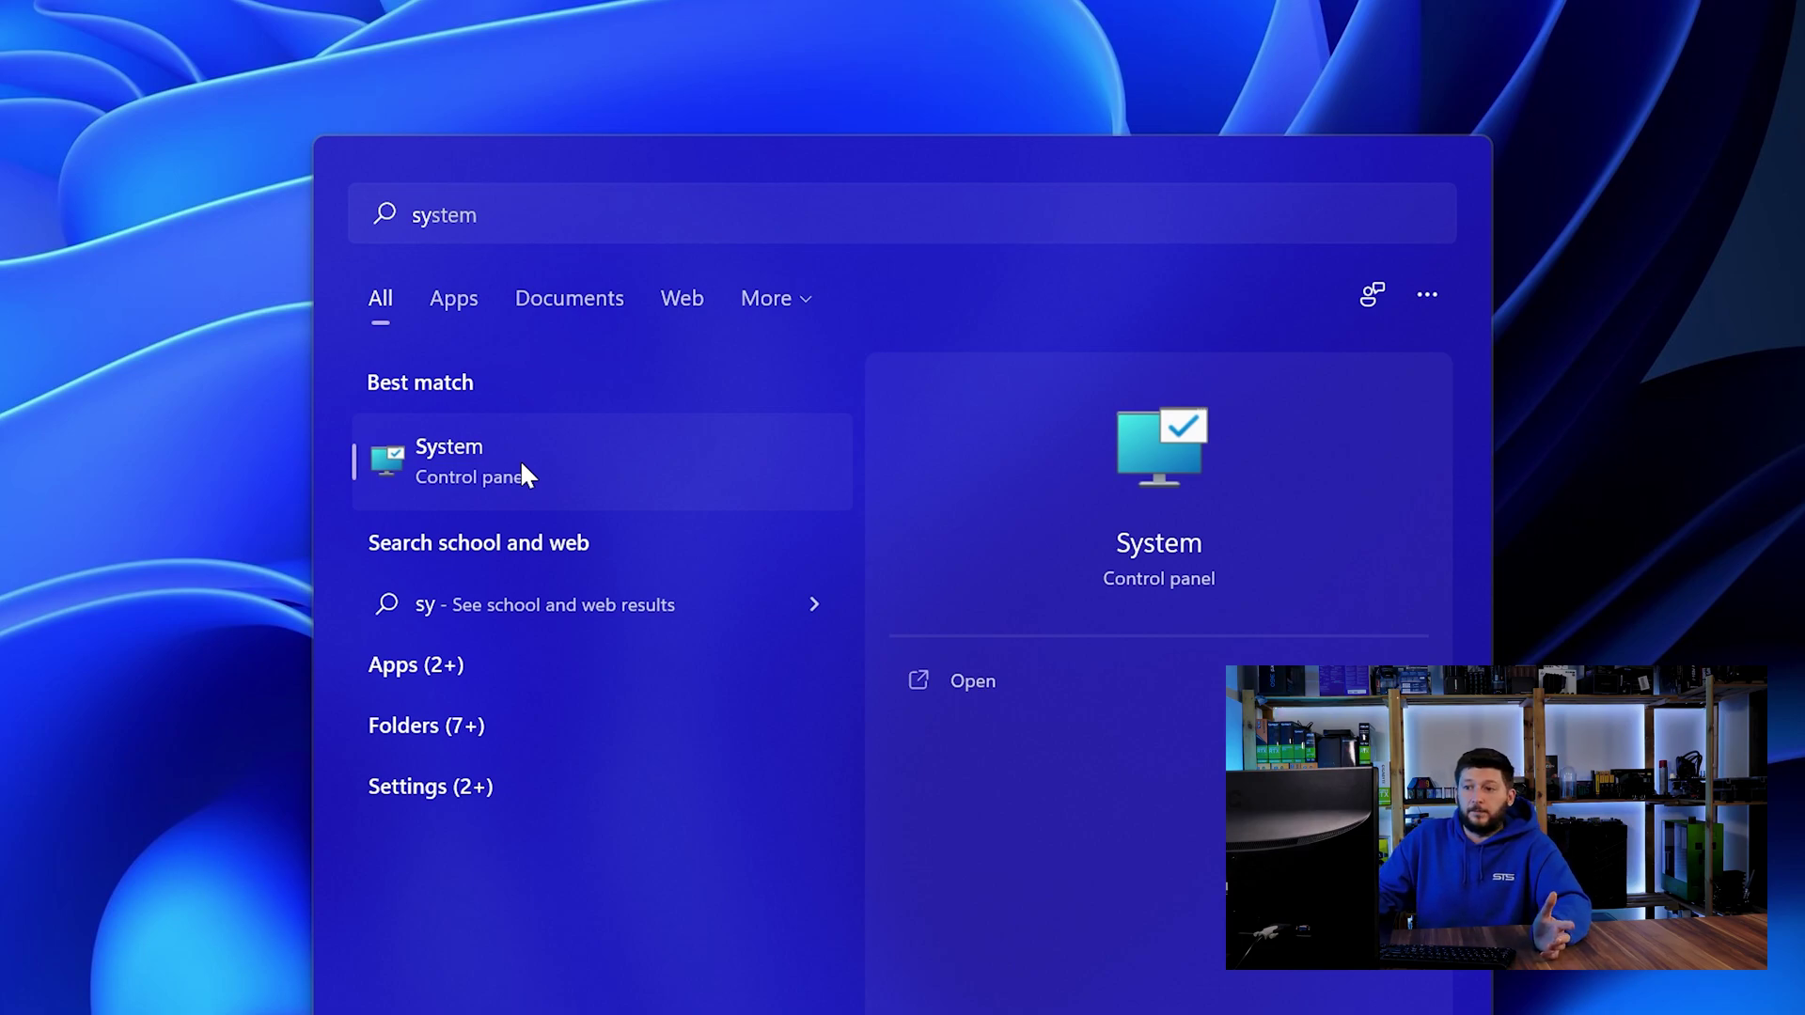
# Confirm a 64-bit operating system in System info, then download vc_redist.x64.exe
pyautogui.click(521, 459)
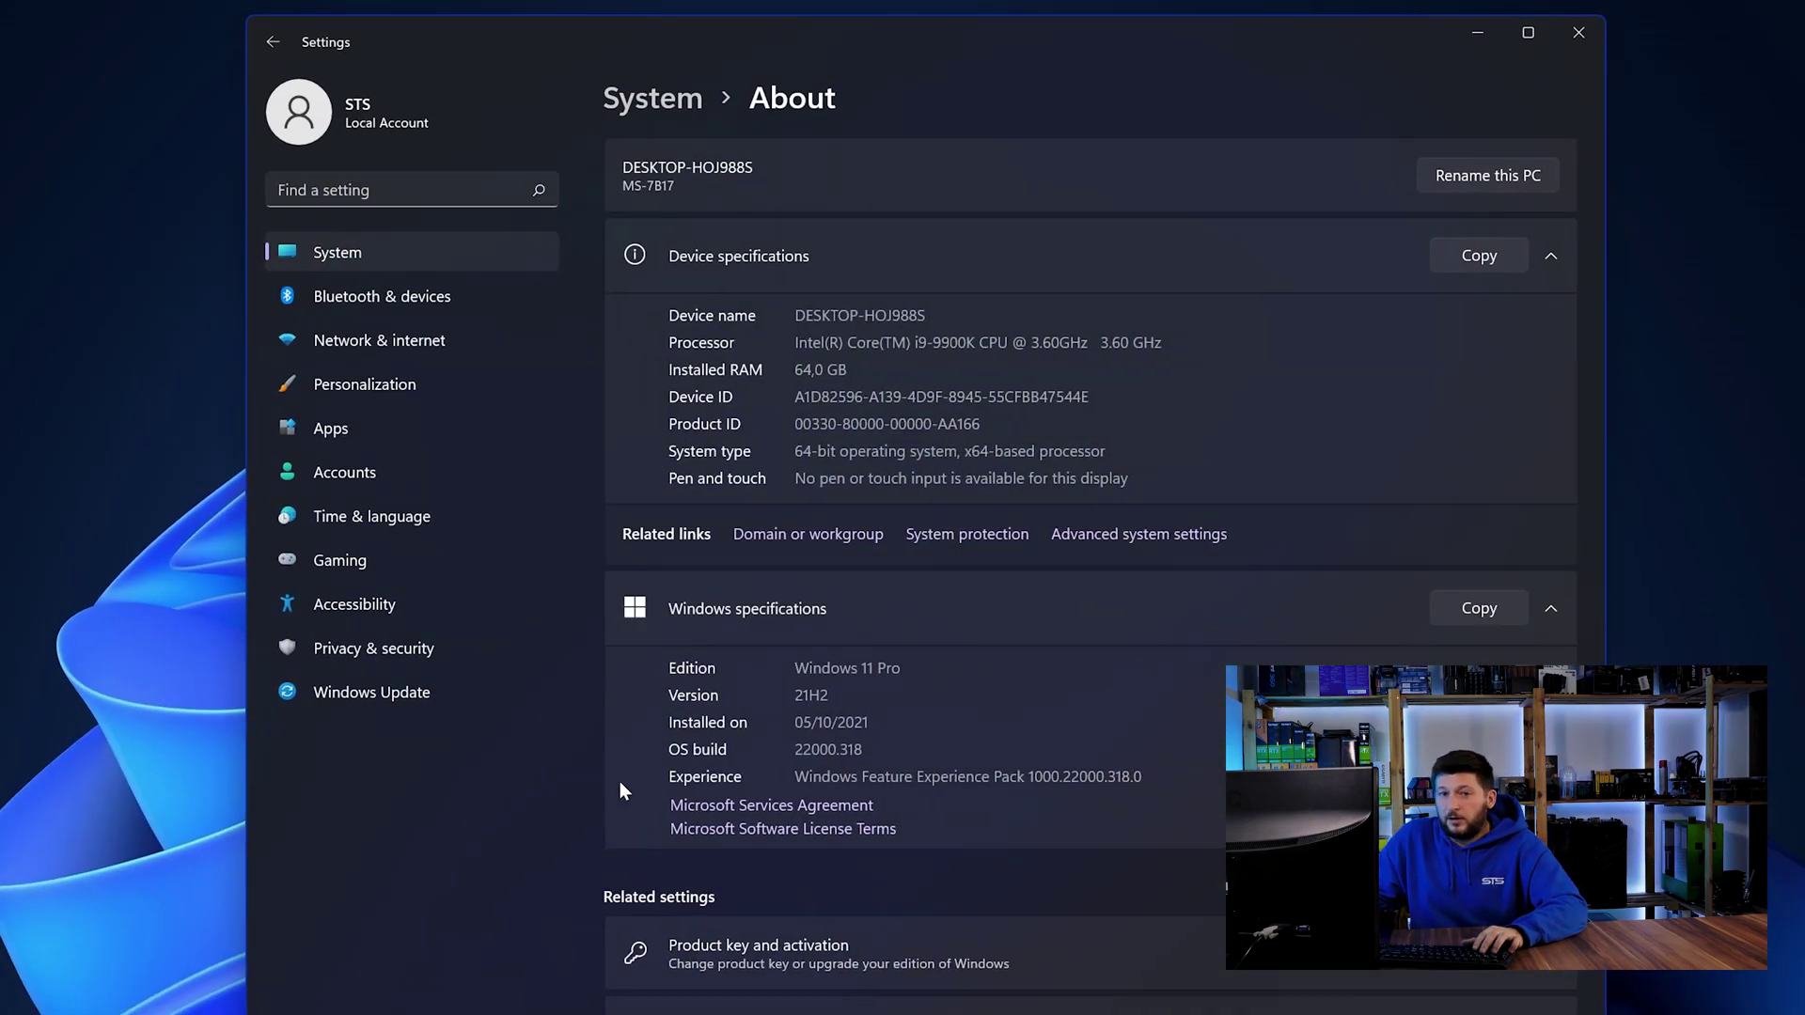
pyautogui.moveTo(793, 450); pyautogui.dragTo(804, 452)
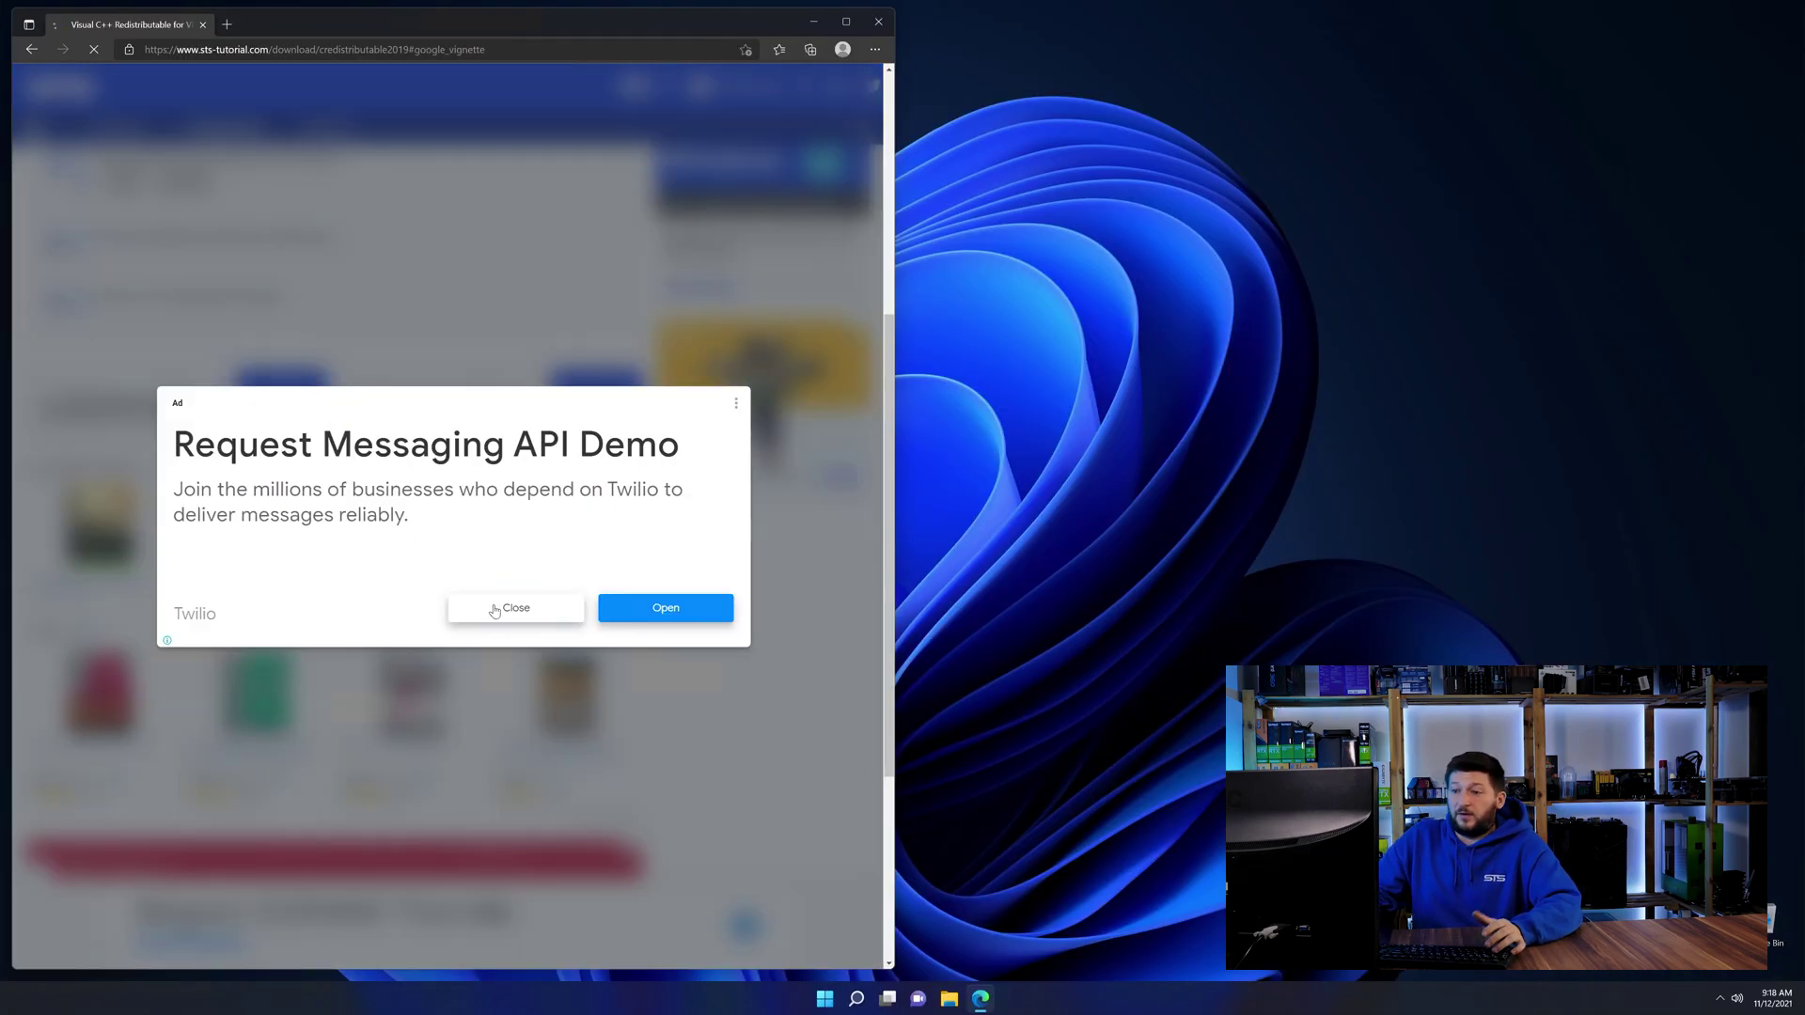
pyautogui.click(495, 610)
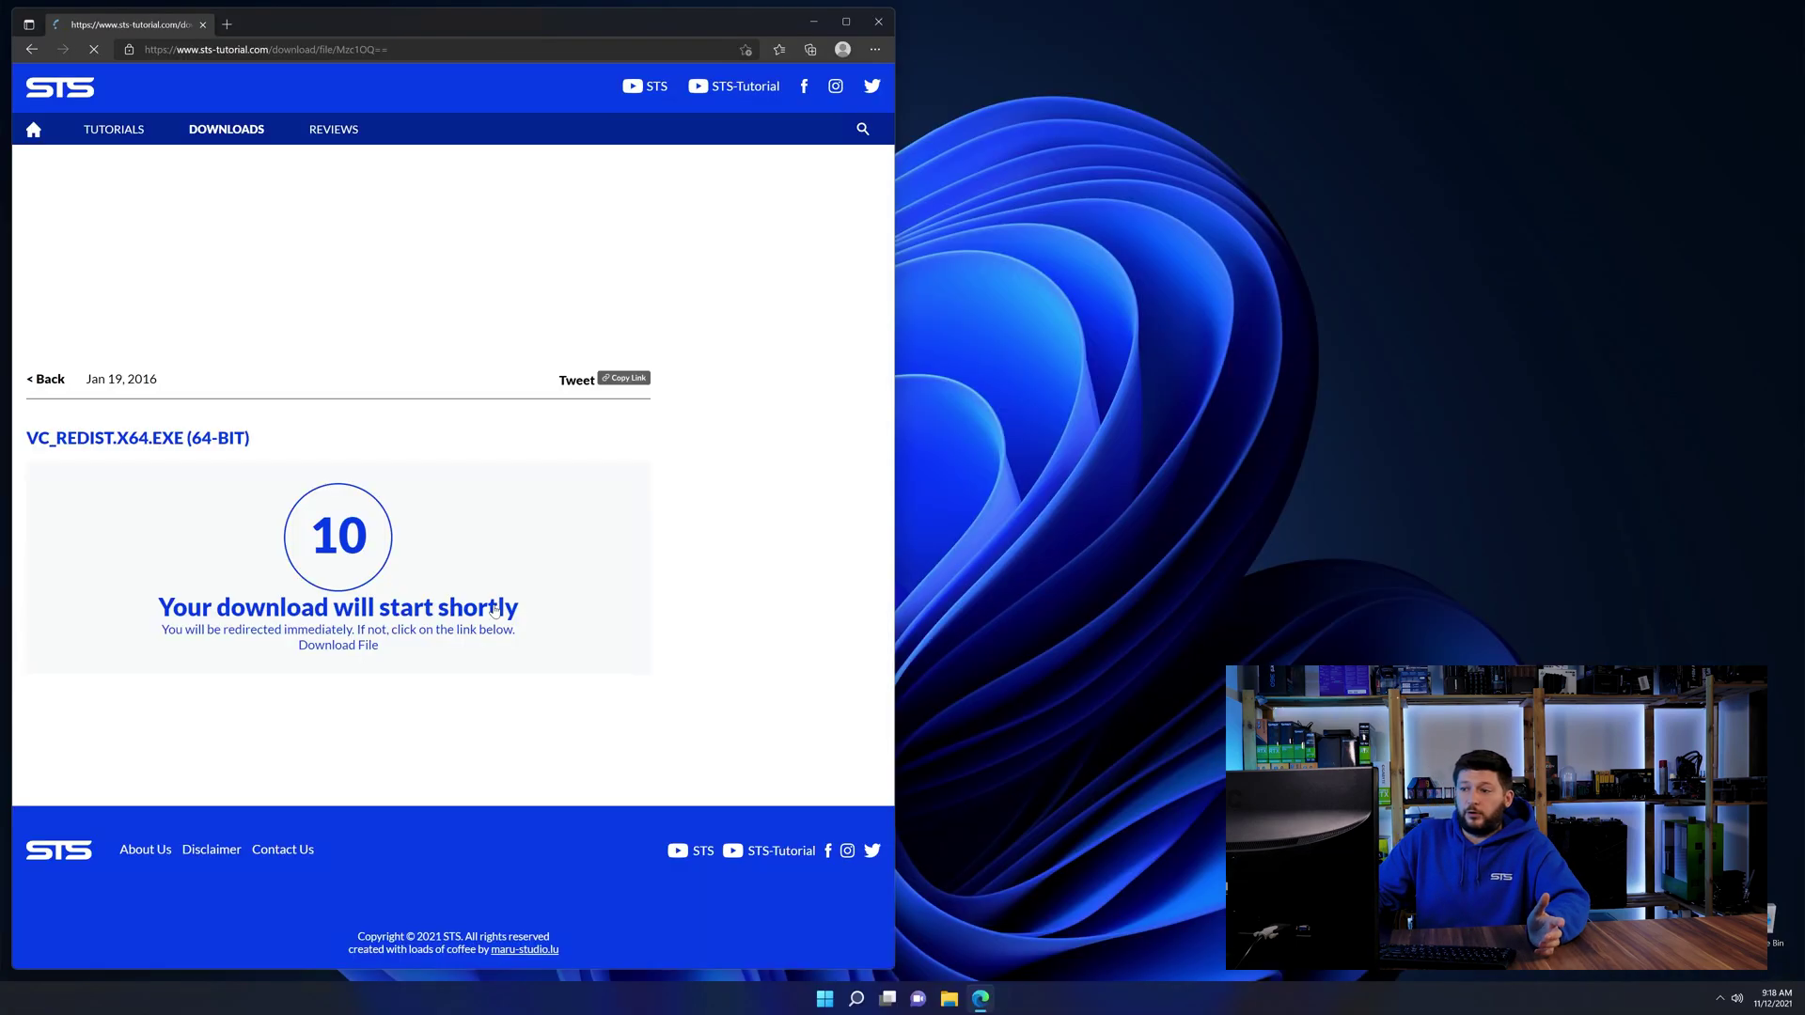
pyautogui.click(349, 646)
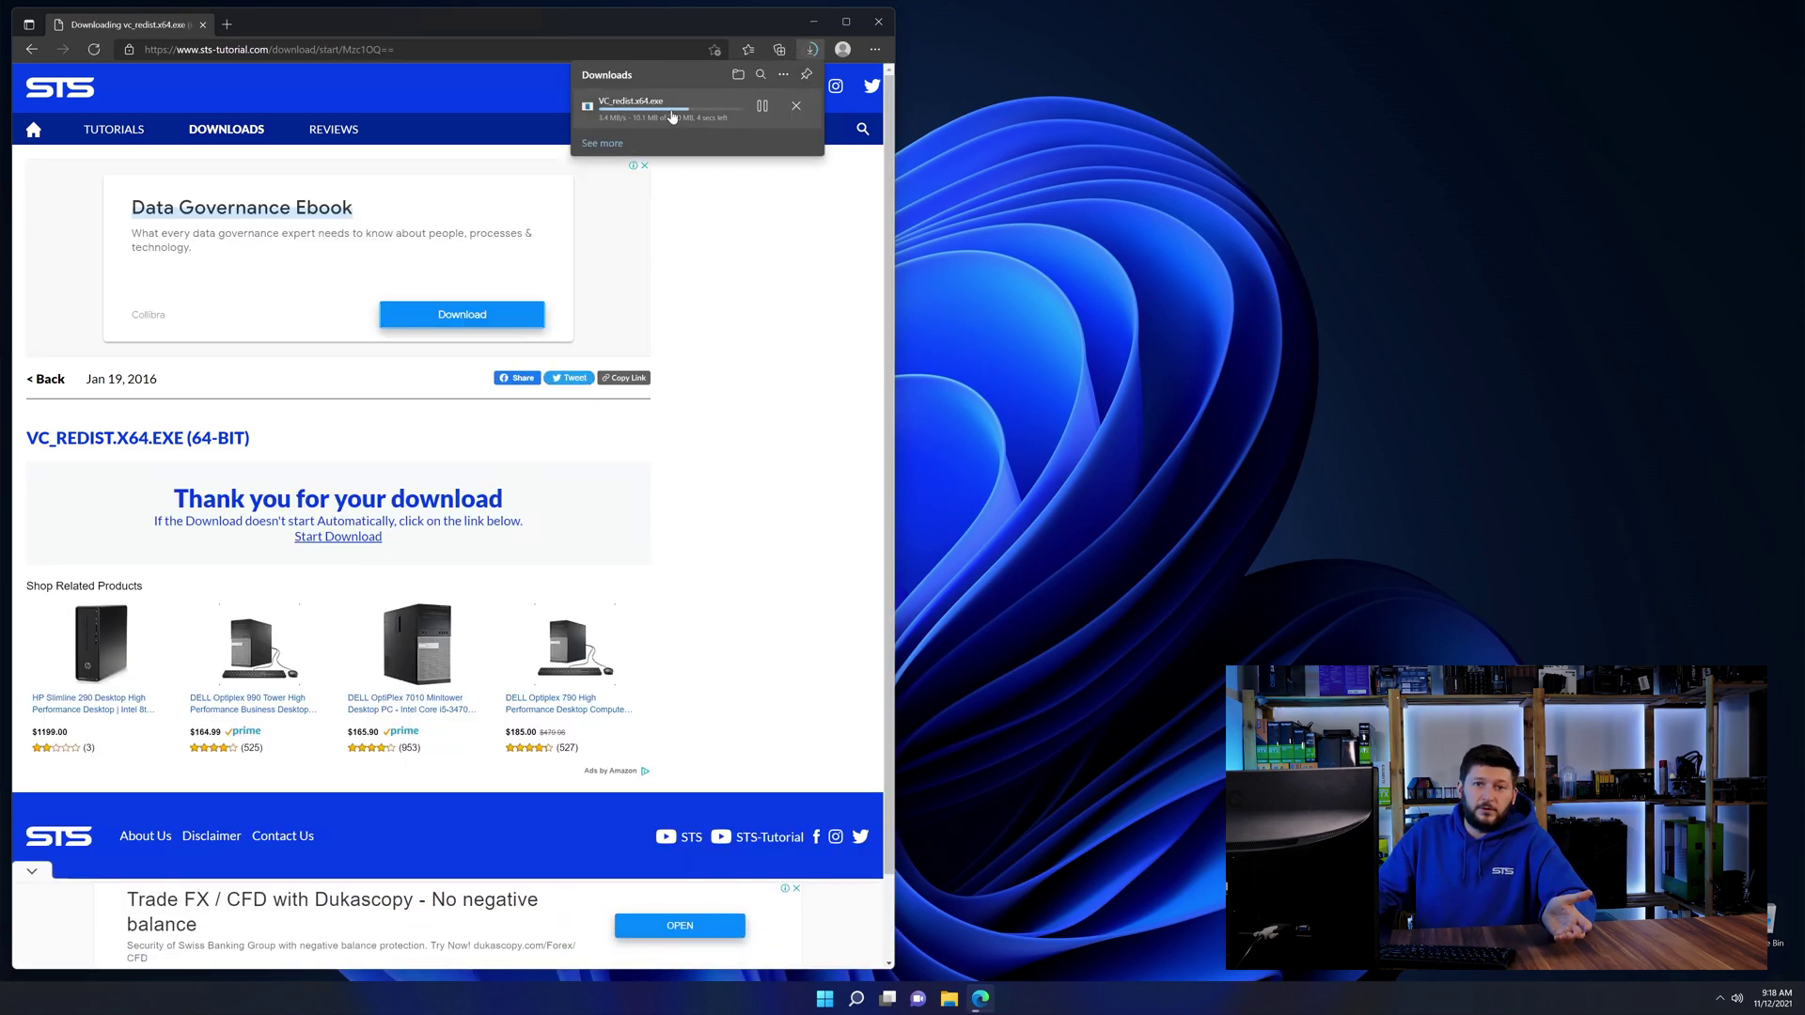
# Run vc_redist.x64.exe and install the Visual C++ 2015-2019 x64 redistributable
pyautogui.click(673, 108)
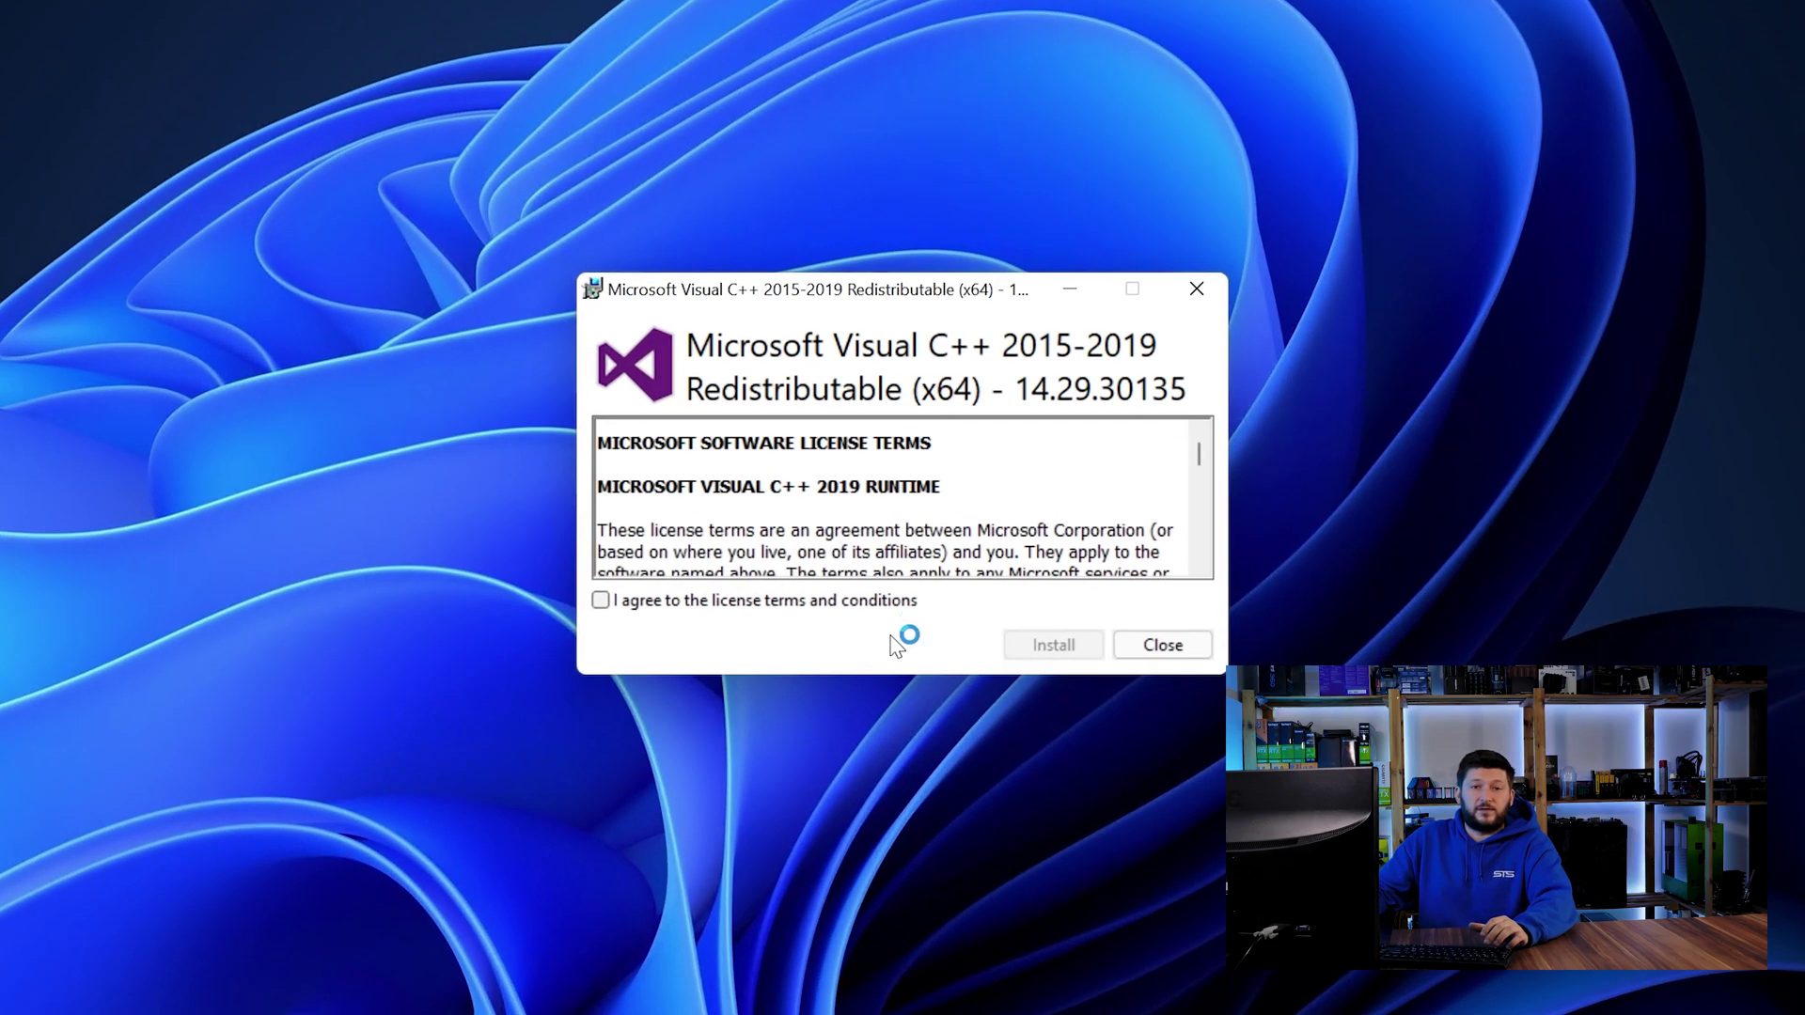
pyautogui.click(1053, 644)
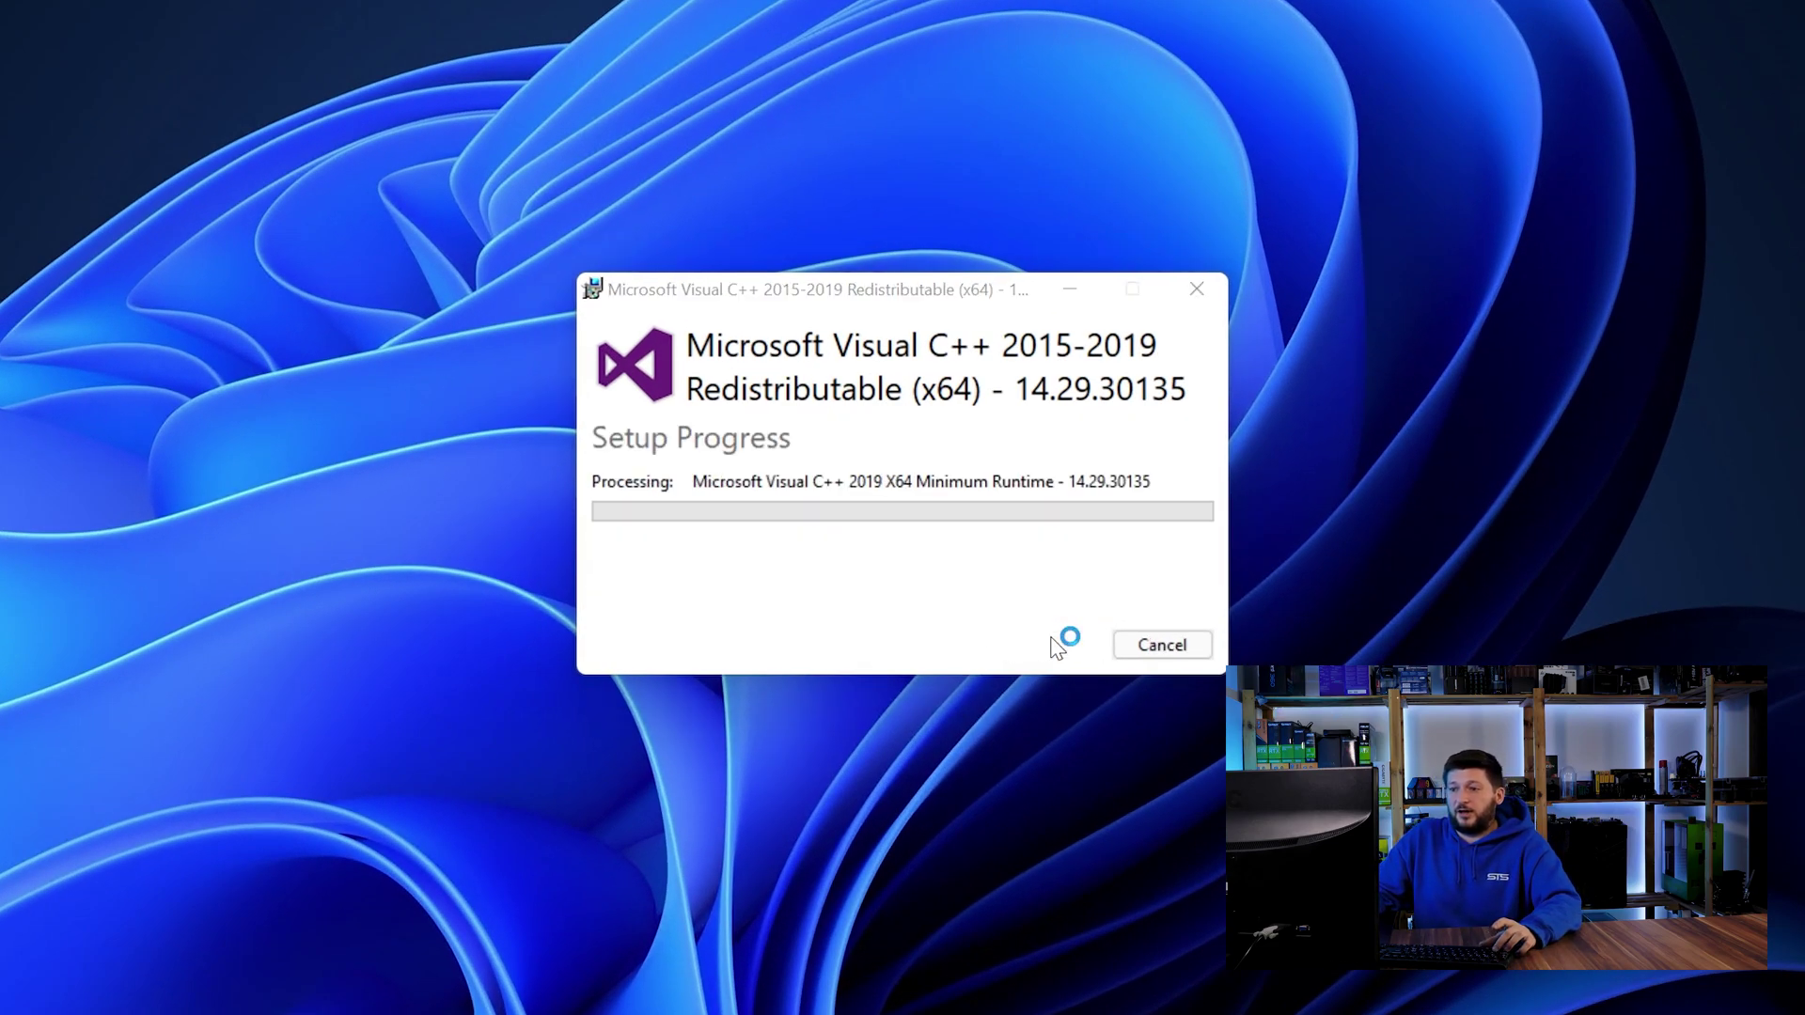